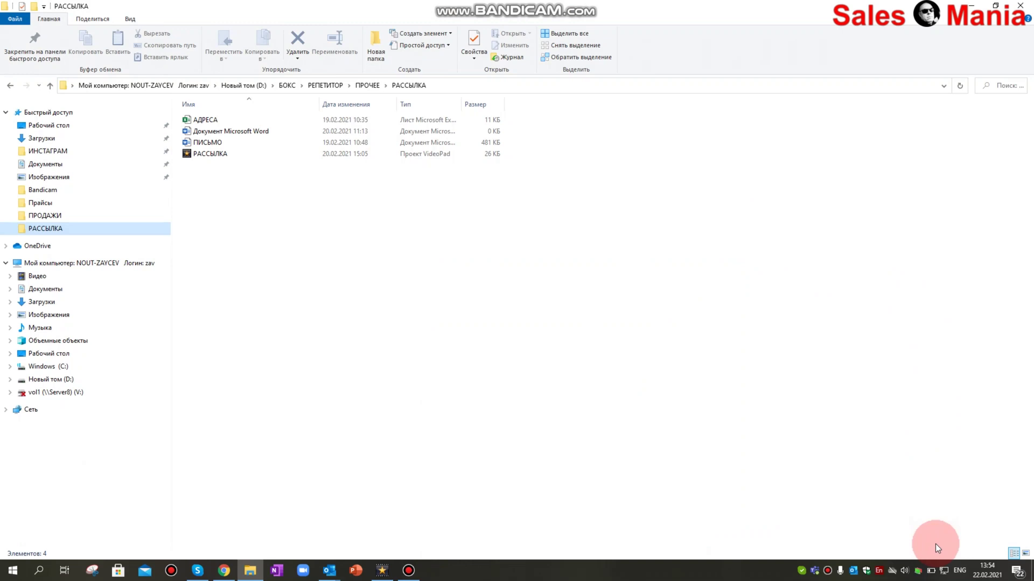
left_click(219, 119)
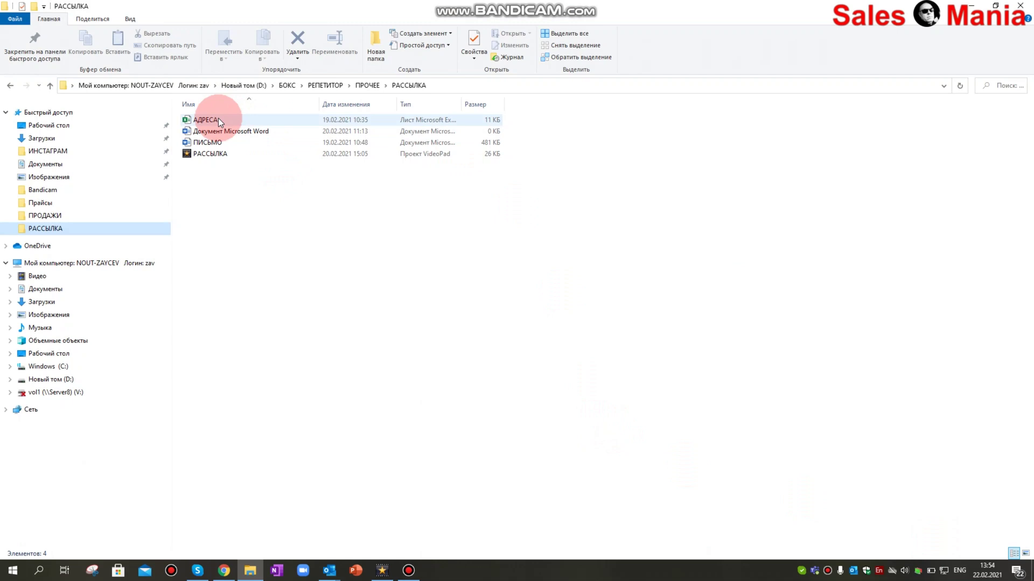
double_click(218, 118)
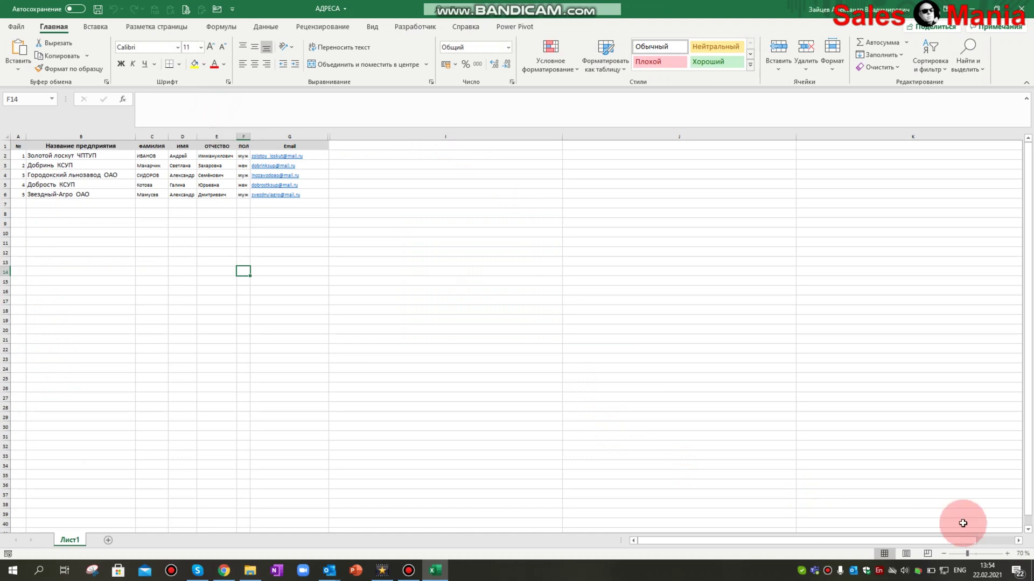
left_click(1007, 553)
left_click(1007, 554)
left_click(1007, 553)
left_click(1007, 554)
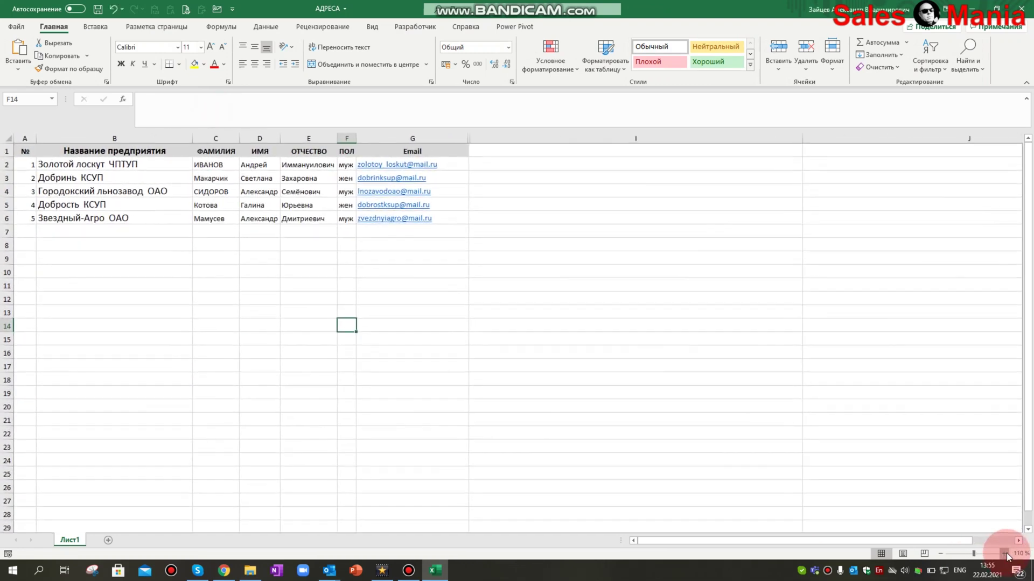
left_click(1007, 553)
left_click(1007, 553)
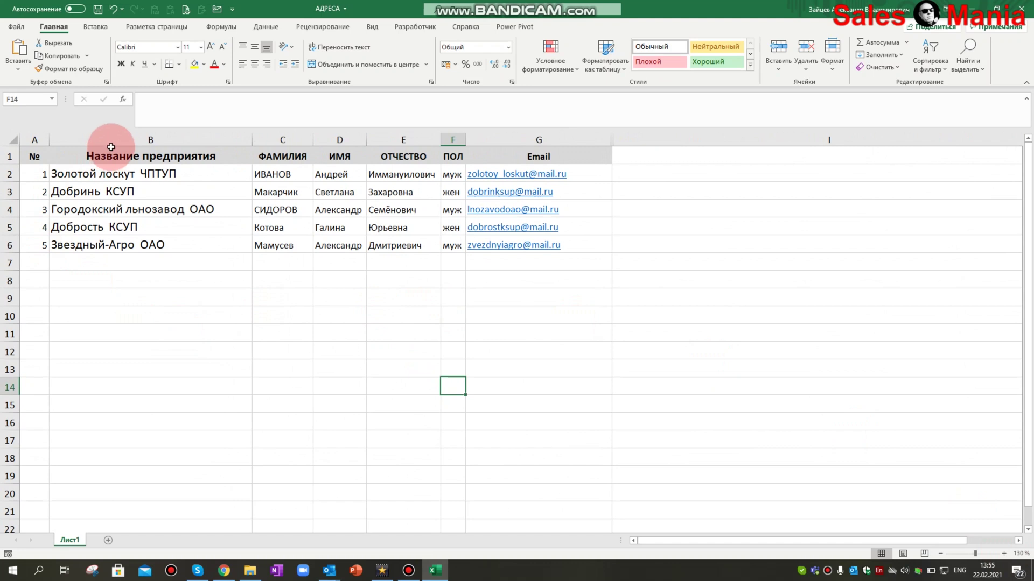
left_click(112, 137)
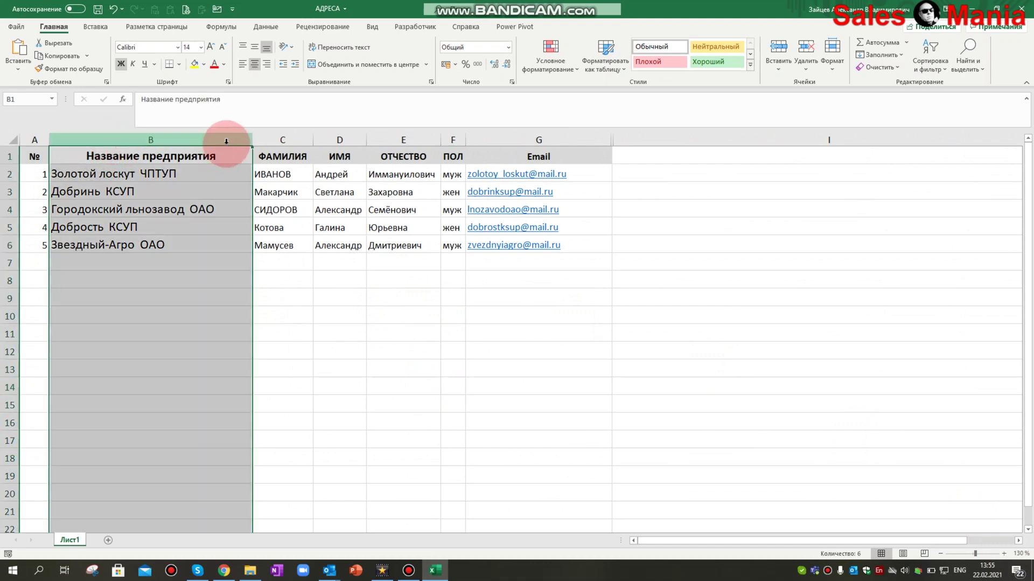
left_click(265, 142)
left_click(343, 141)
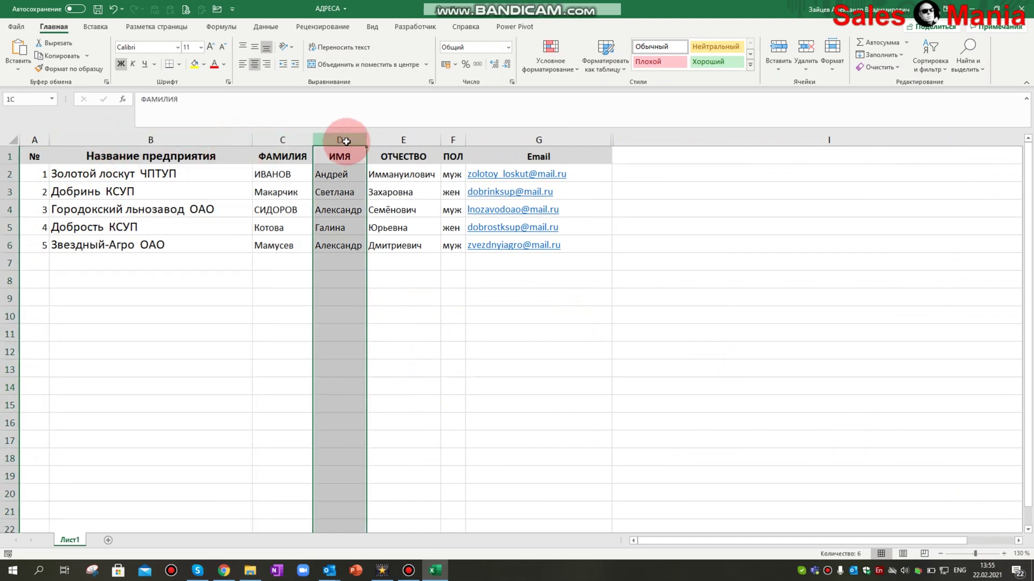
left_click(405, 140)
left_click(453, 139)
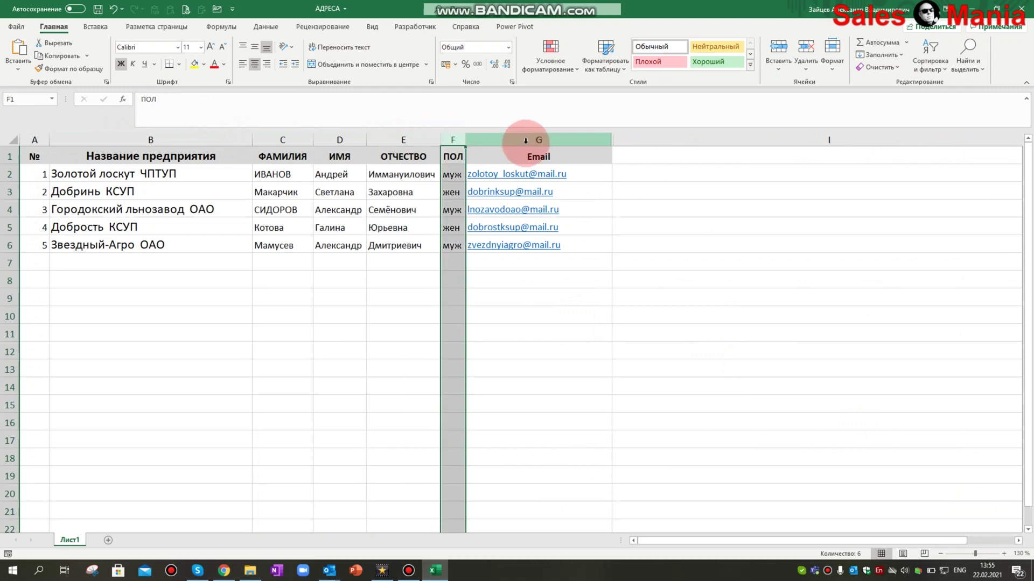
left_click(527, 140)
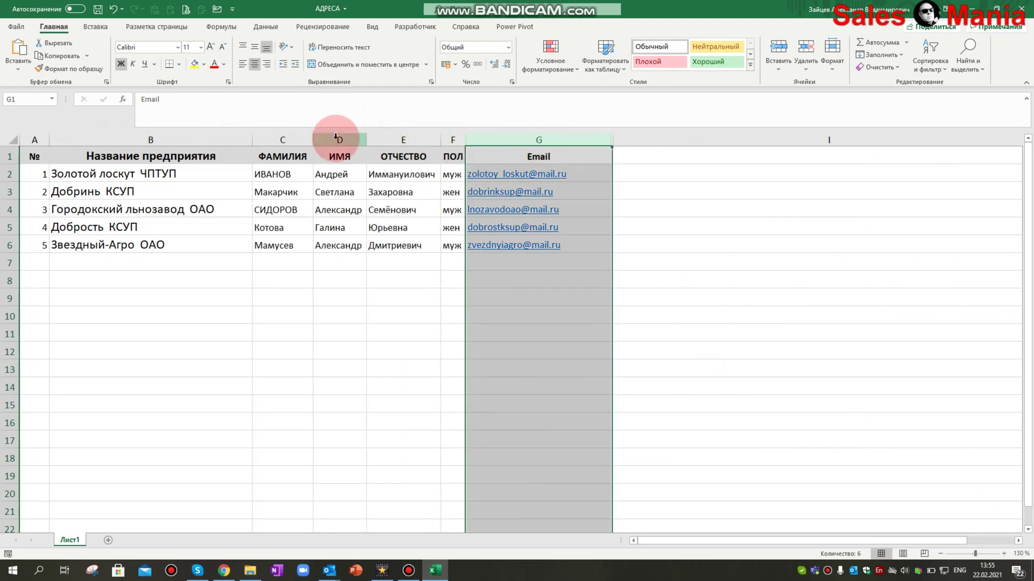
left_click(390, 138)
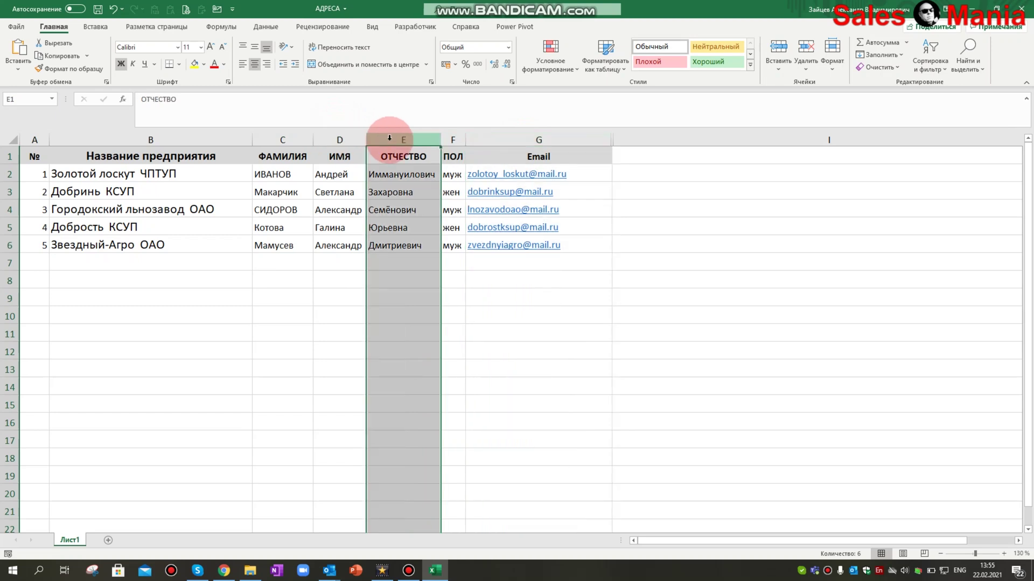
left_click(337, 137)
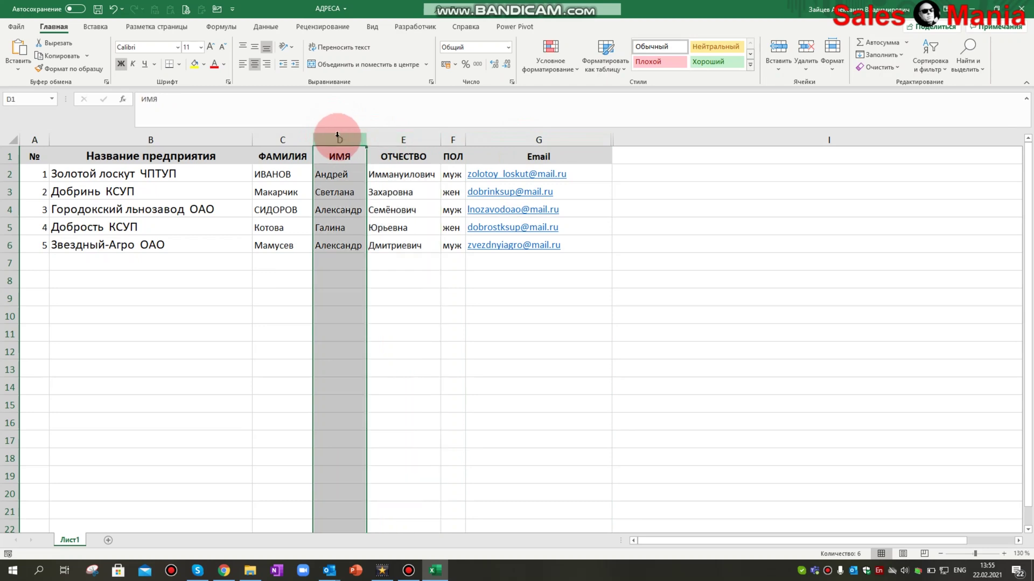
left_click(339, 174)
left_click(340, 192)
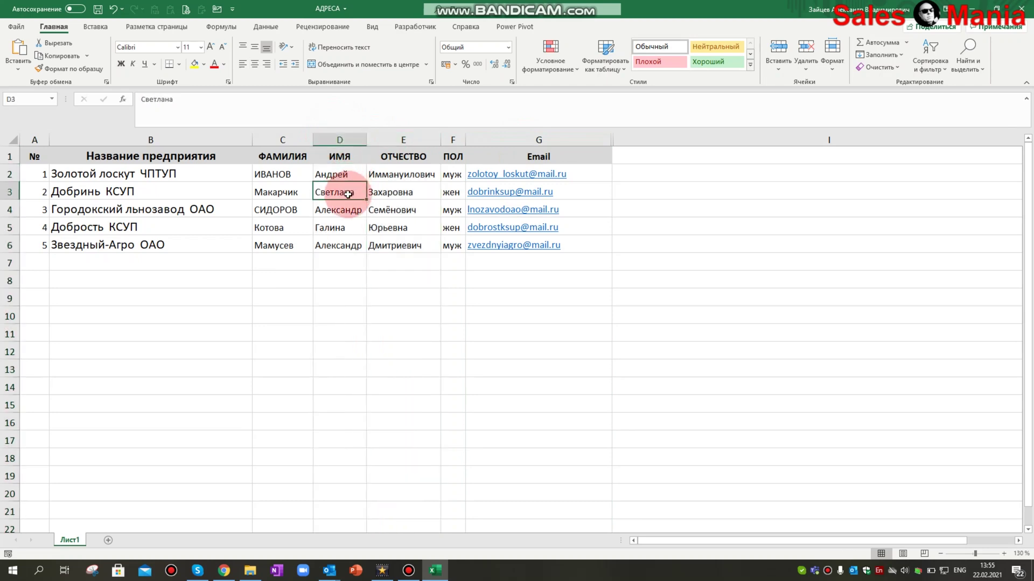
left_click(345, 223)
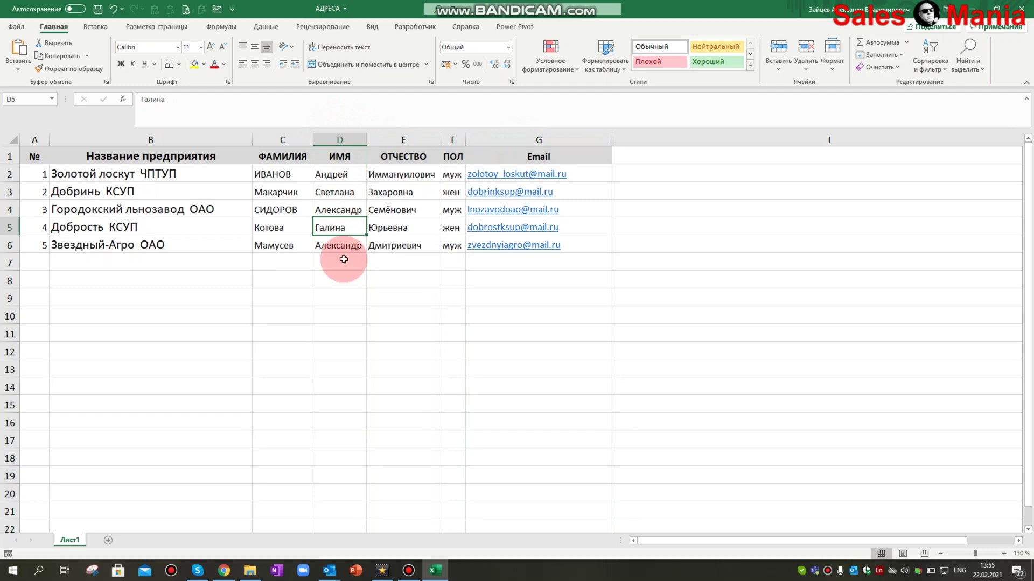
left_click(455, 137)
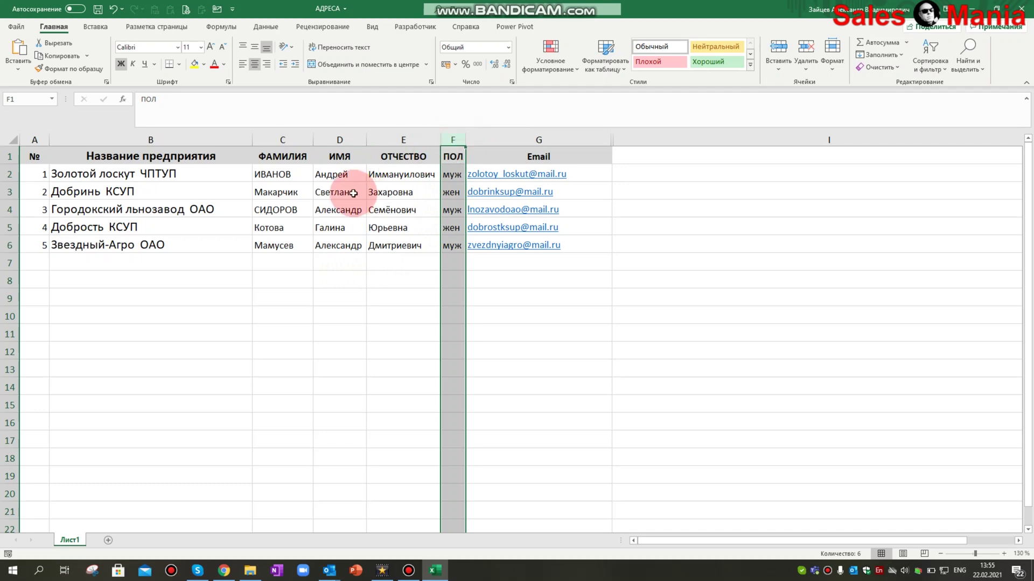
left_click(348, 177)
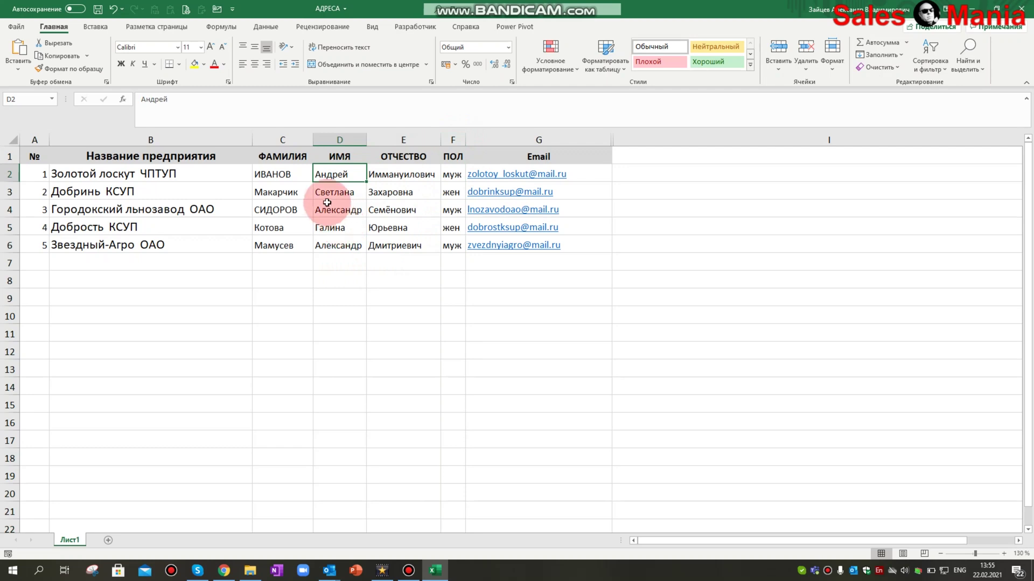
left_click(117, 175)
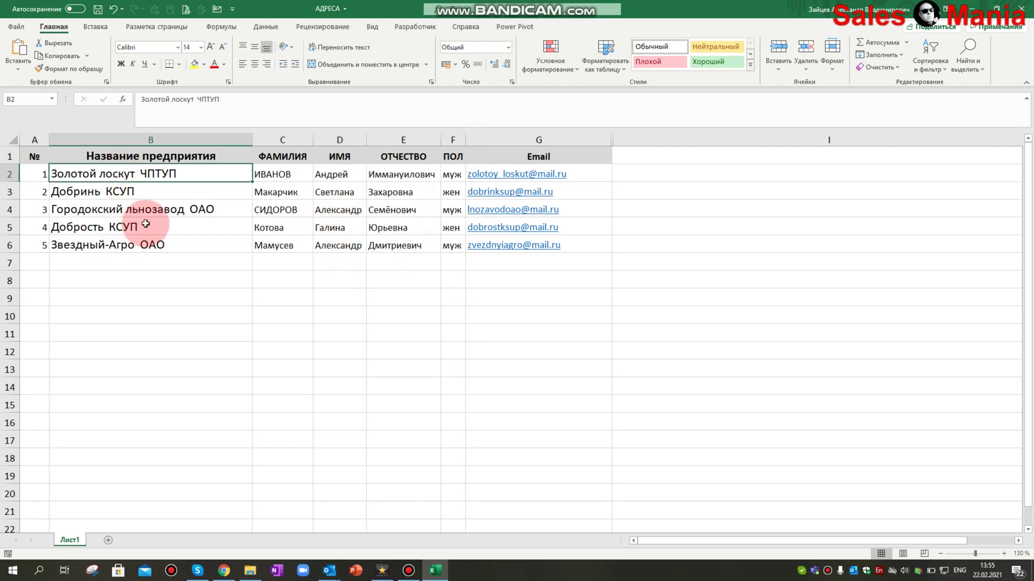
left_click(350, 194)
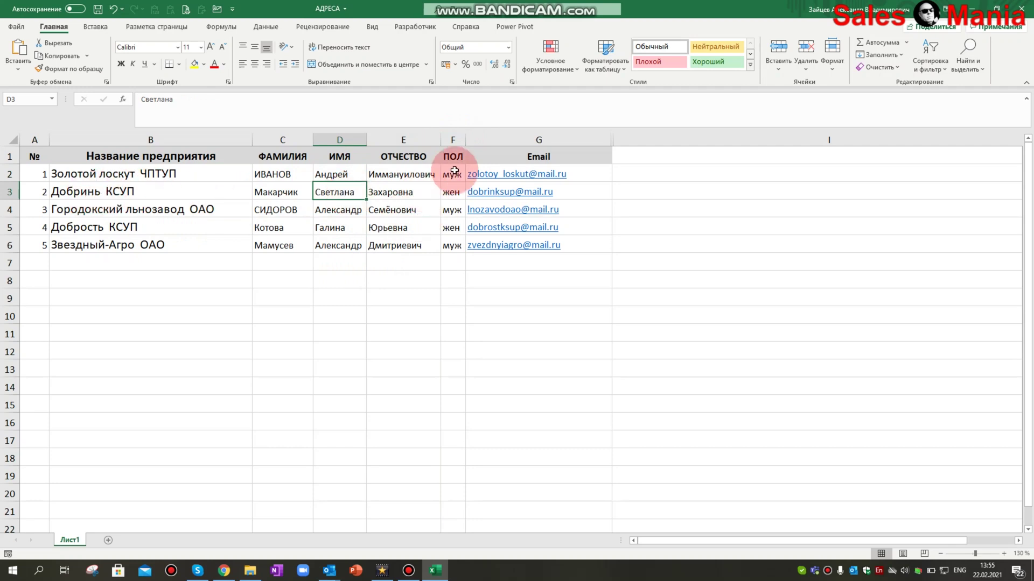
left_click(455, 138)
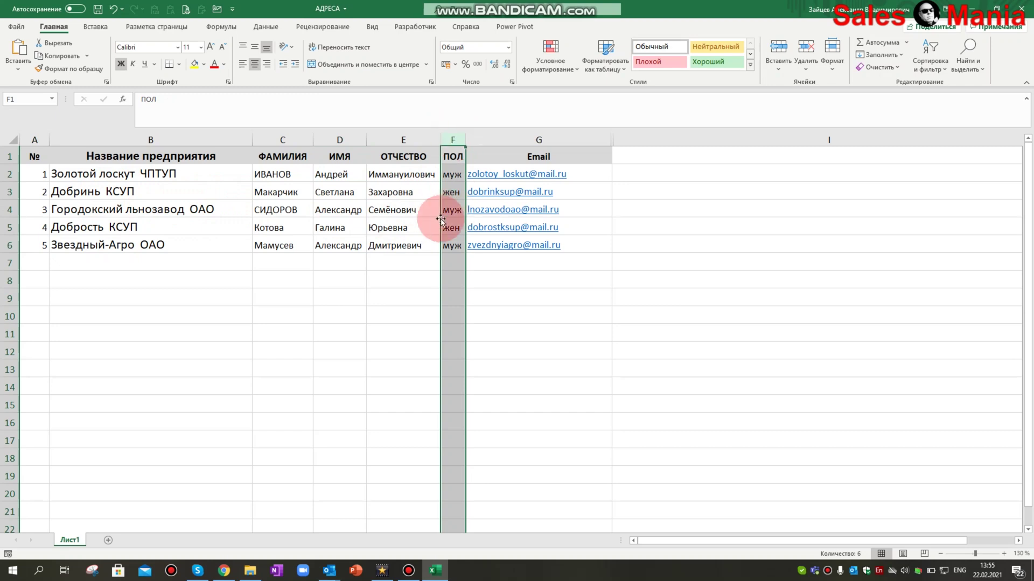
left_click(582, 348)
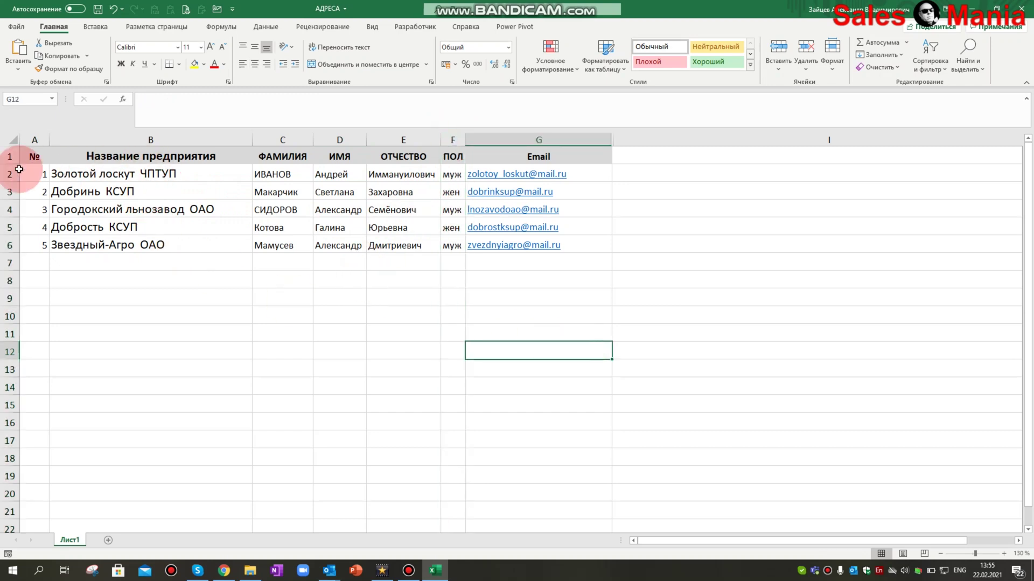
left_click_drag(5, 173, 9, 263)
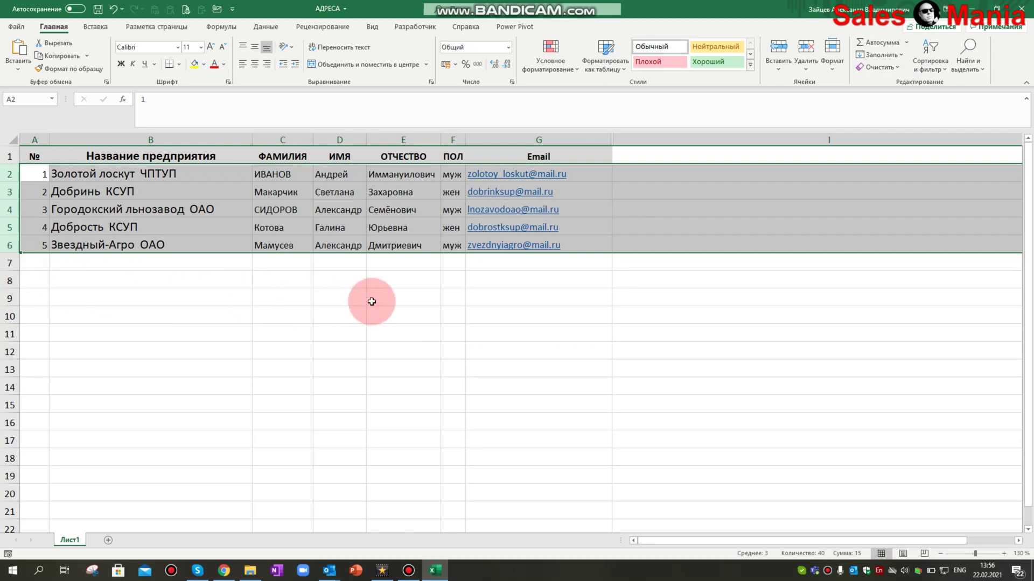
left_click(3, 175)
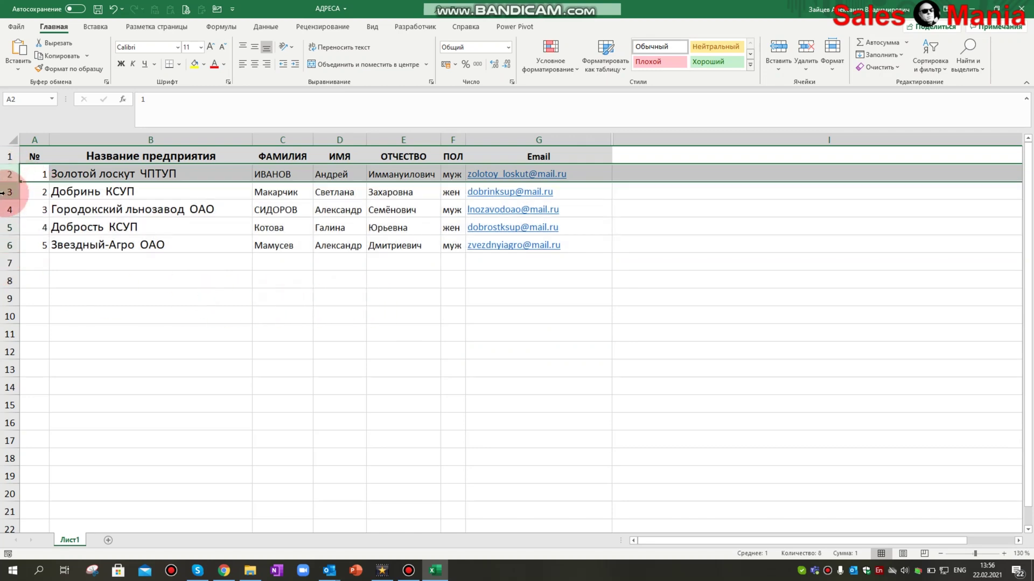
left_click(3, 191)
left_click(2, 210)
left_click(4, 227)
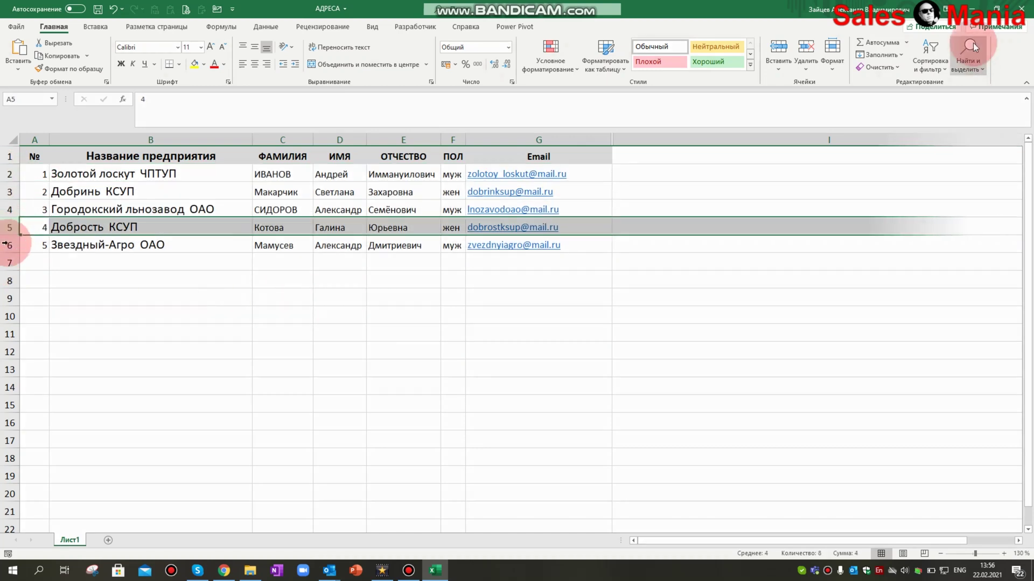
left_click(539, 350)
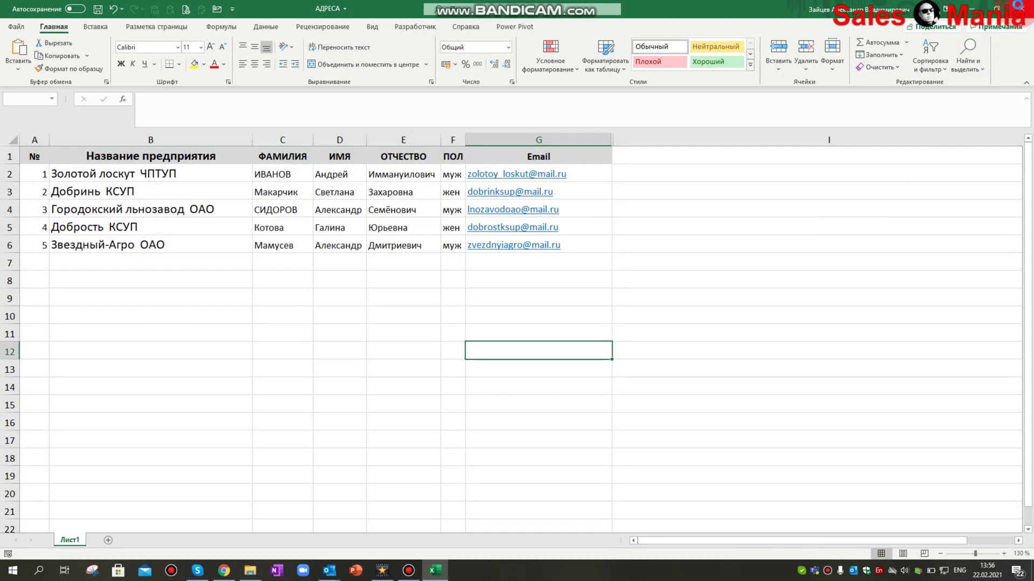
left_click(1020, 8)
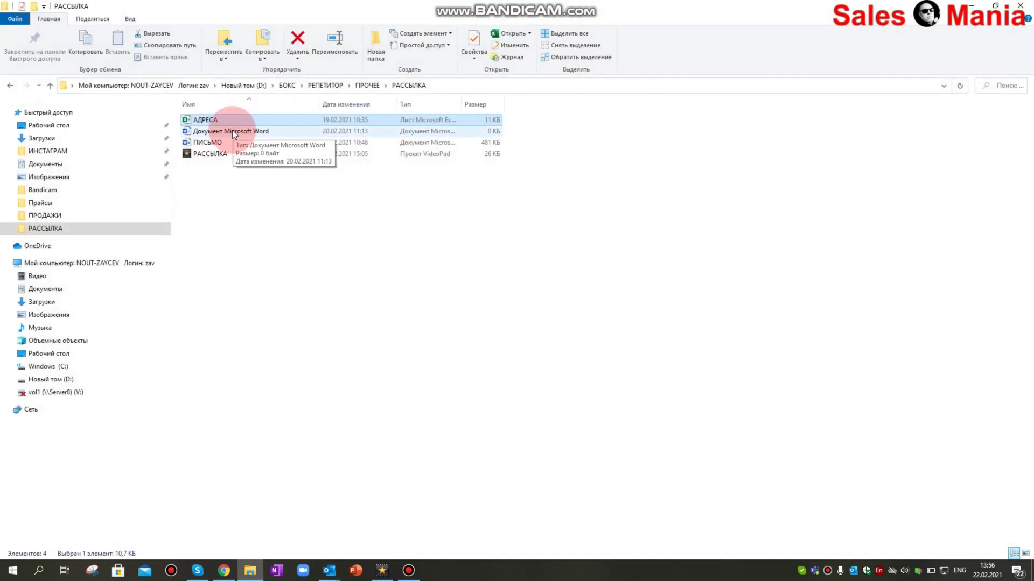
left_click(218, 244)
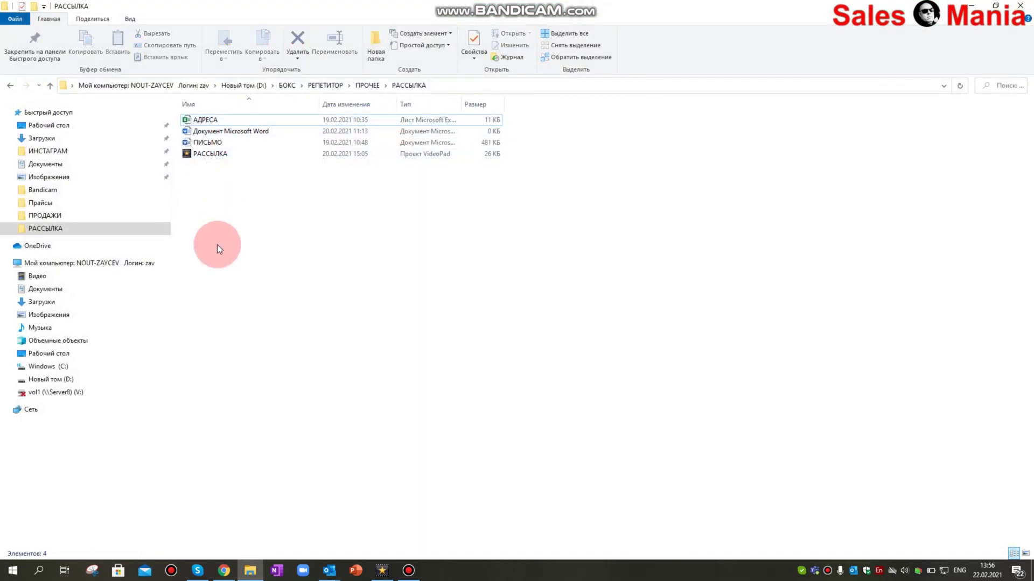
double_click(207, 142)
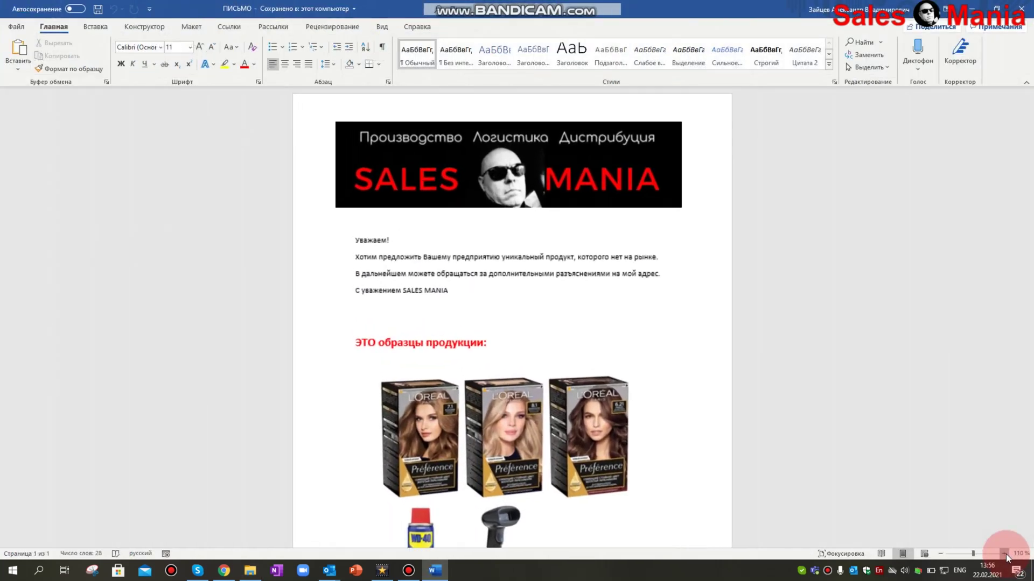
left_click(1004, 554)
left_click(1003, 553)
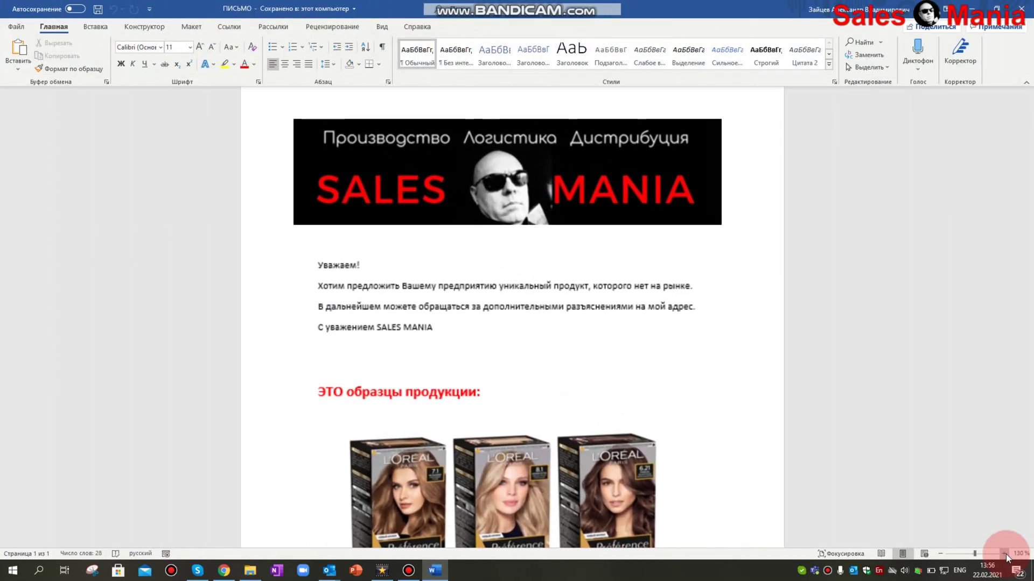
left_click(1004, 553)
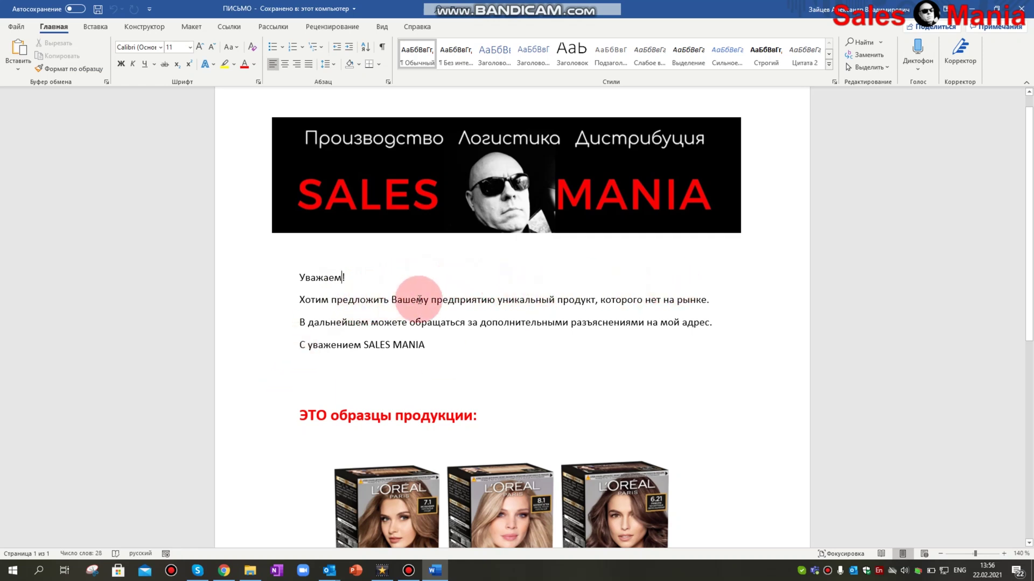
left_click(495, 300)
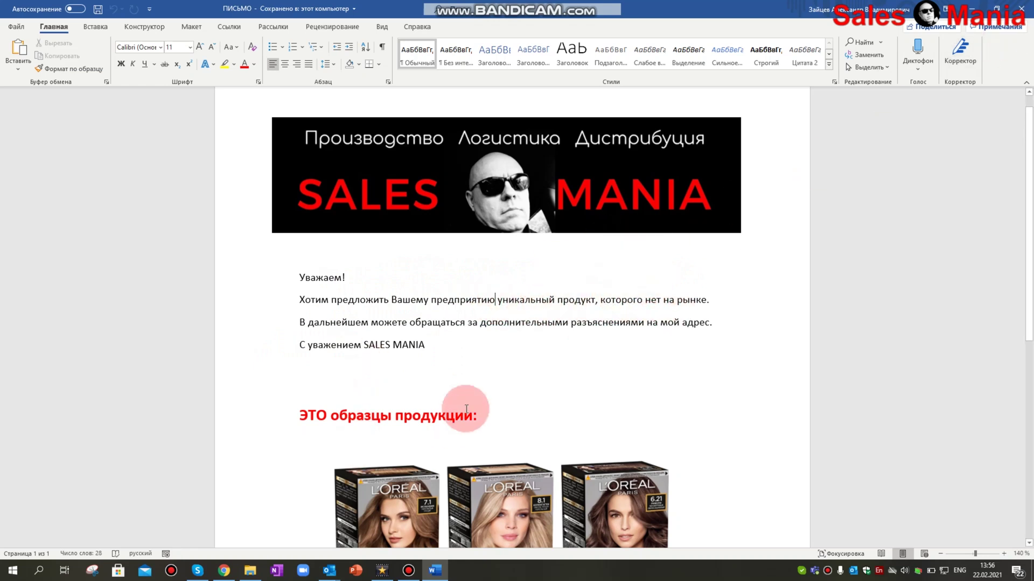
left_click(1022, 9)
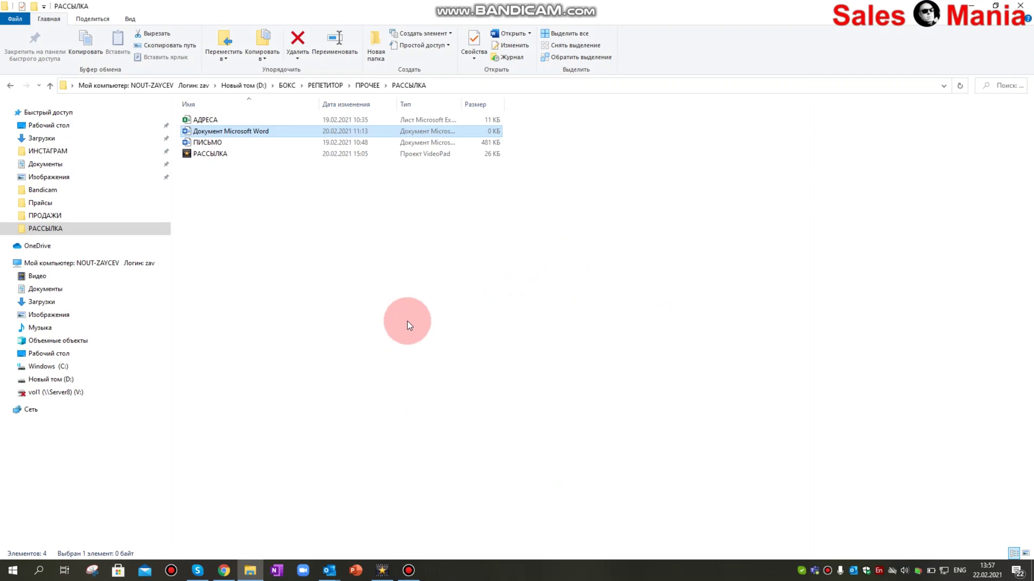
Step: Open the blank 'Документ Microsoft Word' file and launch the Step-by-Step Mail Merge Wizard
double_click(254, 131)
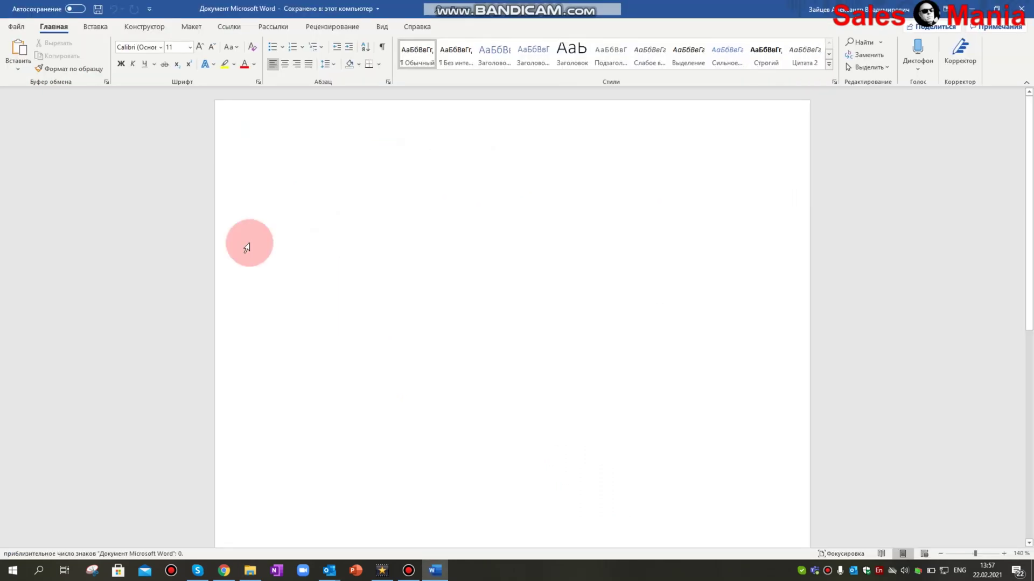
left_click(272, 27)
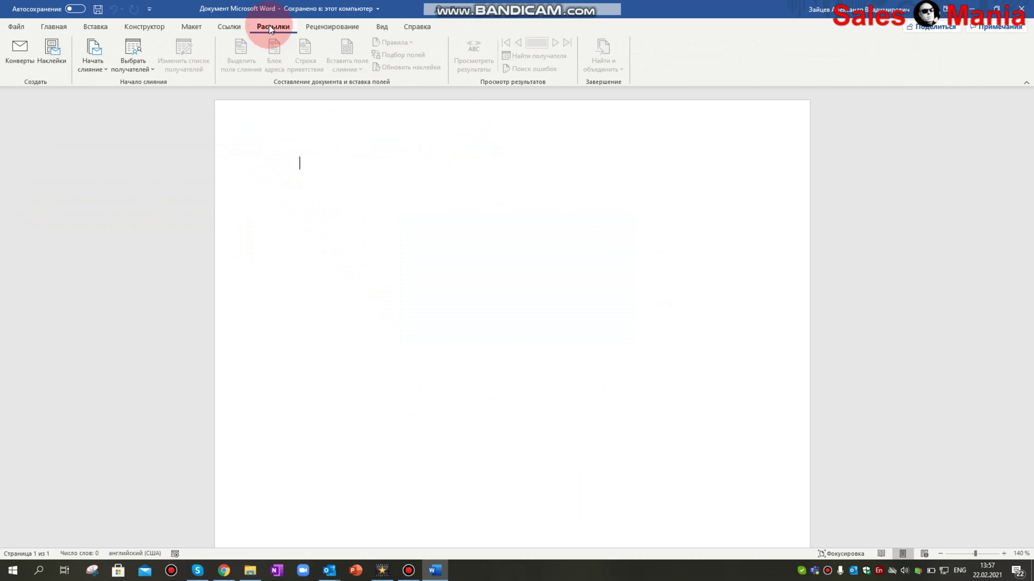
left_click(101, 69)
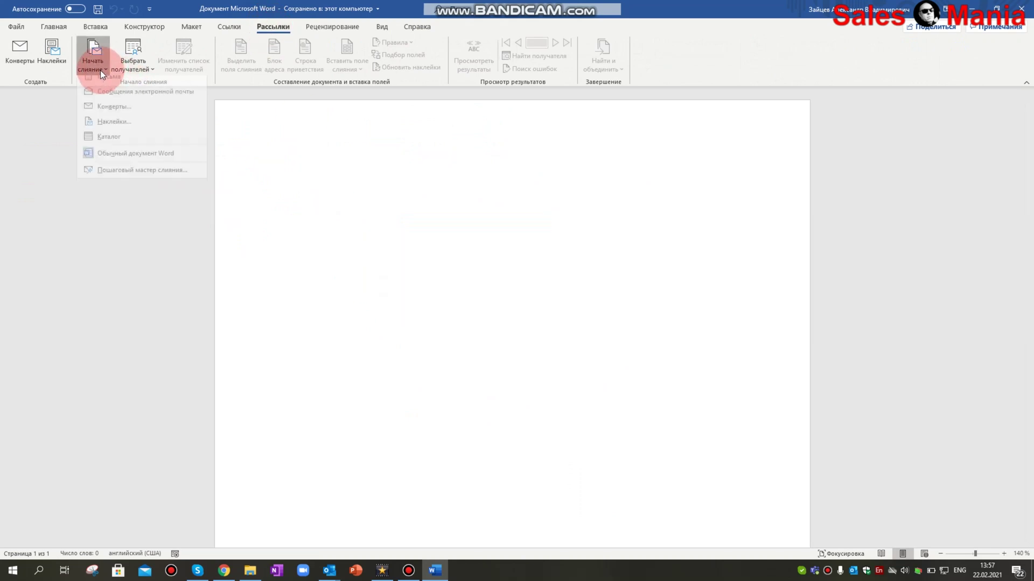
left_click(101, 185)
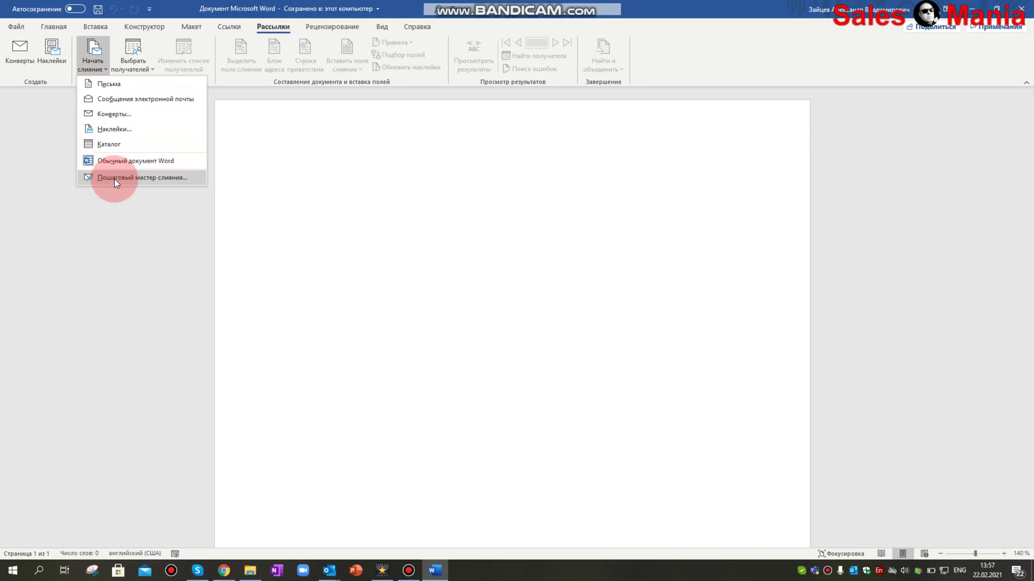
left_click(114, 179)
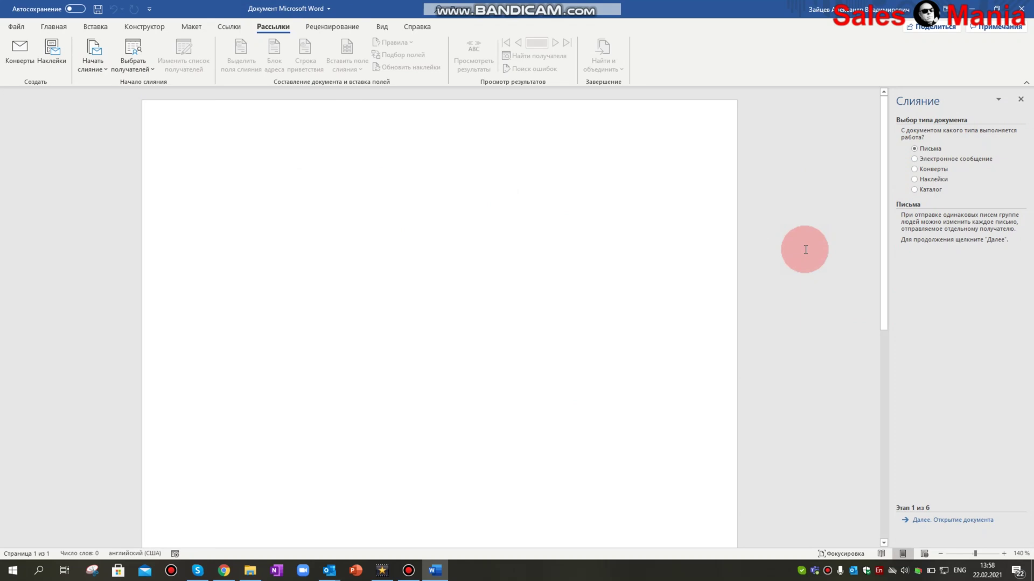
Step: Choose E-mail messages as the merge type and delete the two pasted lines of trial text
left_click(935, 157)
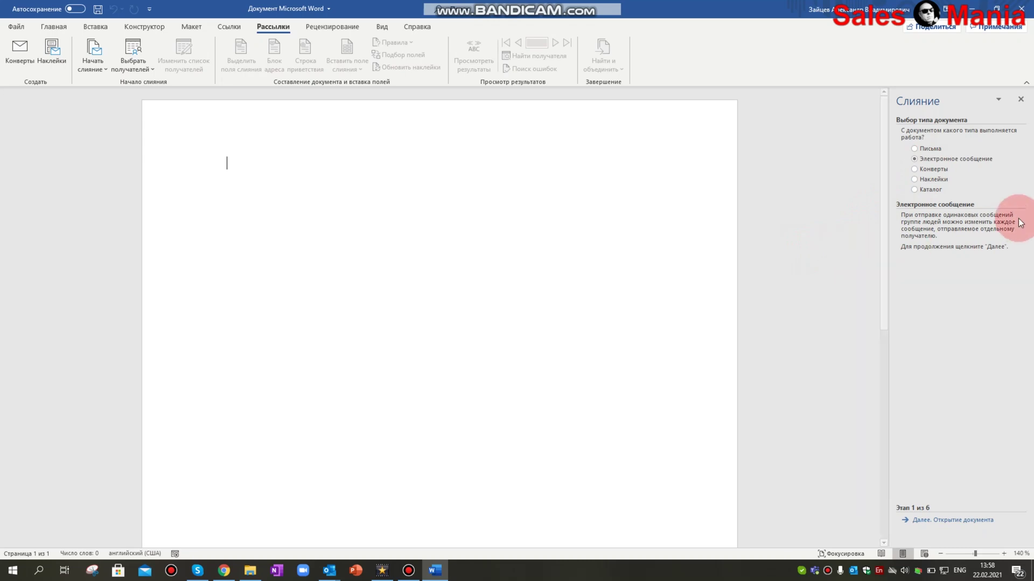
left_click(950, 525)
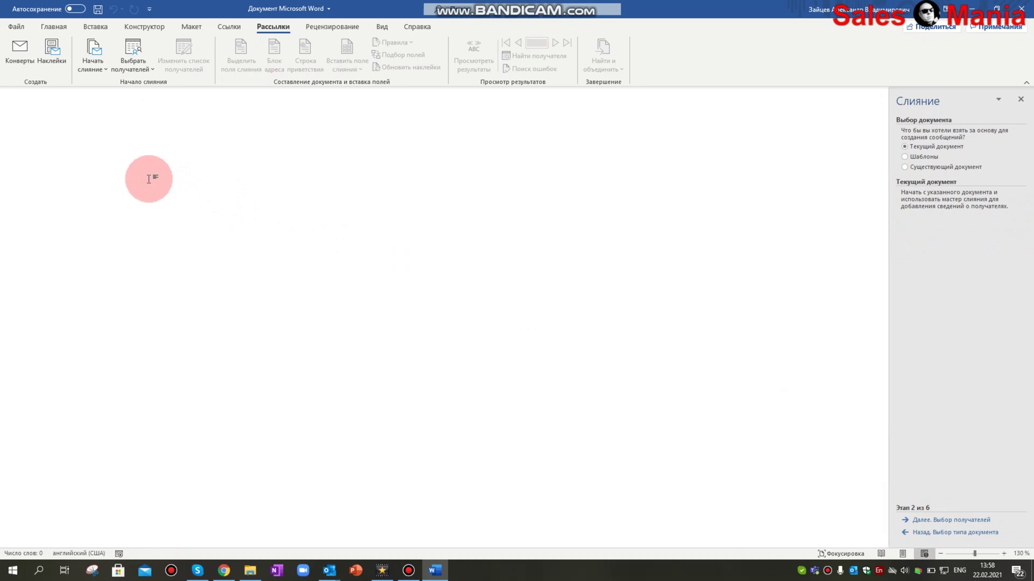
type("Усважаем! прпоаоао")
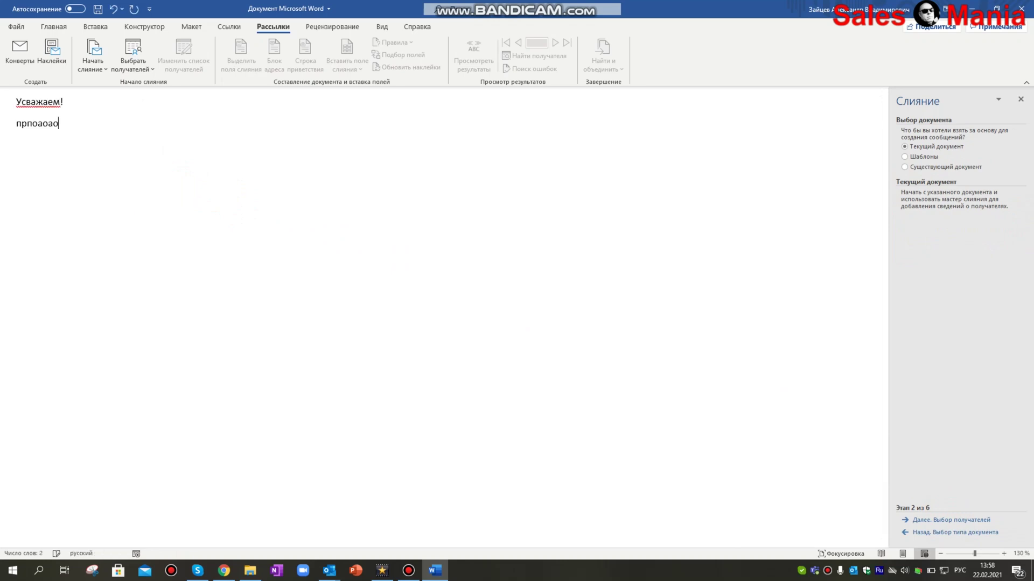
left_click_drag(2, 122, 3, 100)
key("Delete")
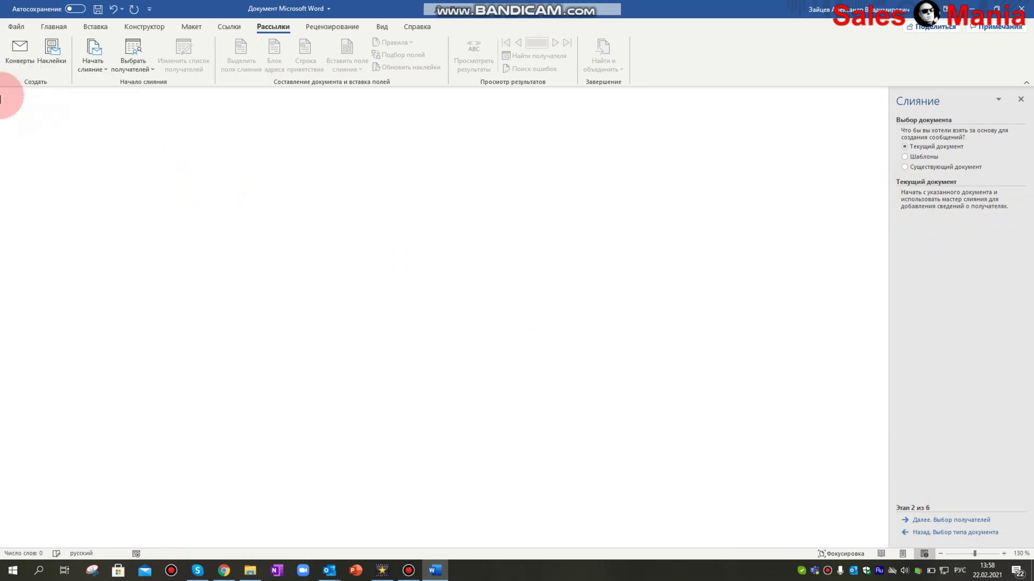
Step: Use the existing document ПИСЬМО.docx as the starting letter and check its product images
left_click(907, 168)
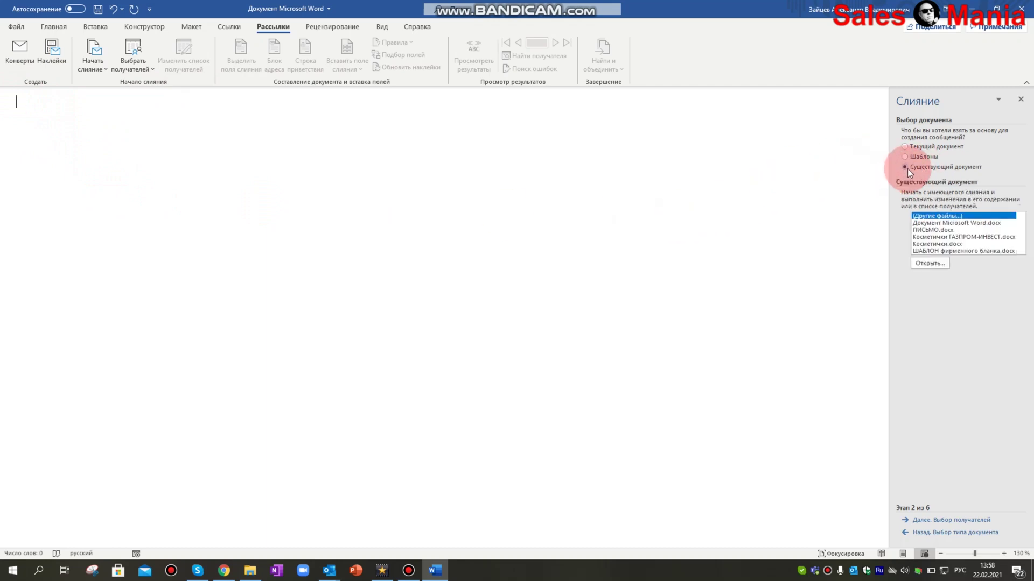
left_click(926, 230)
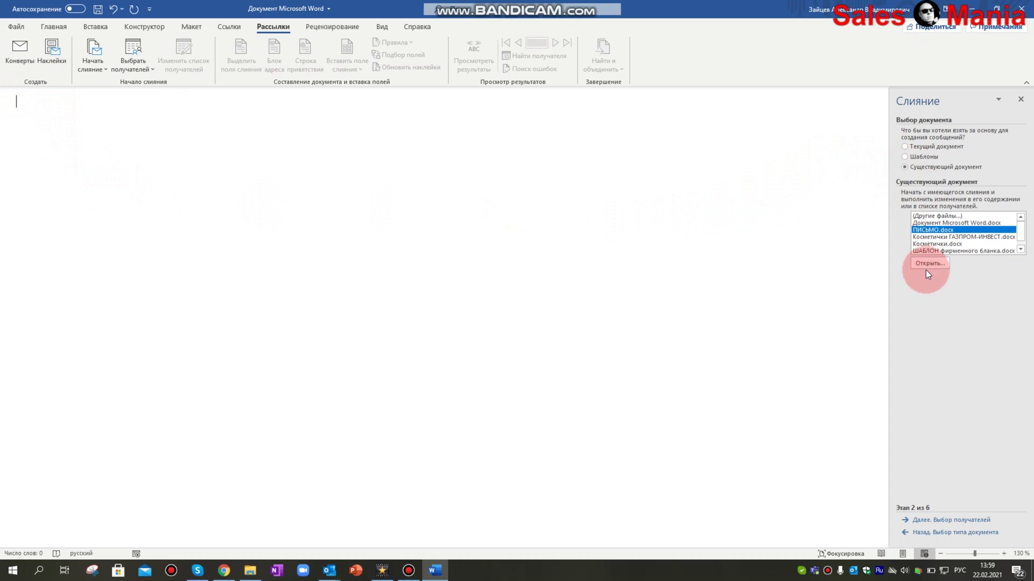
left_click(926, 262)
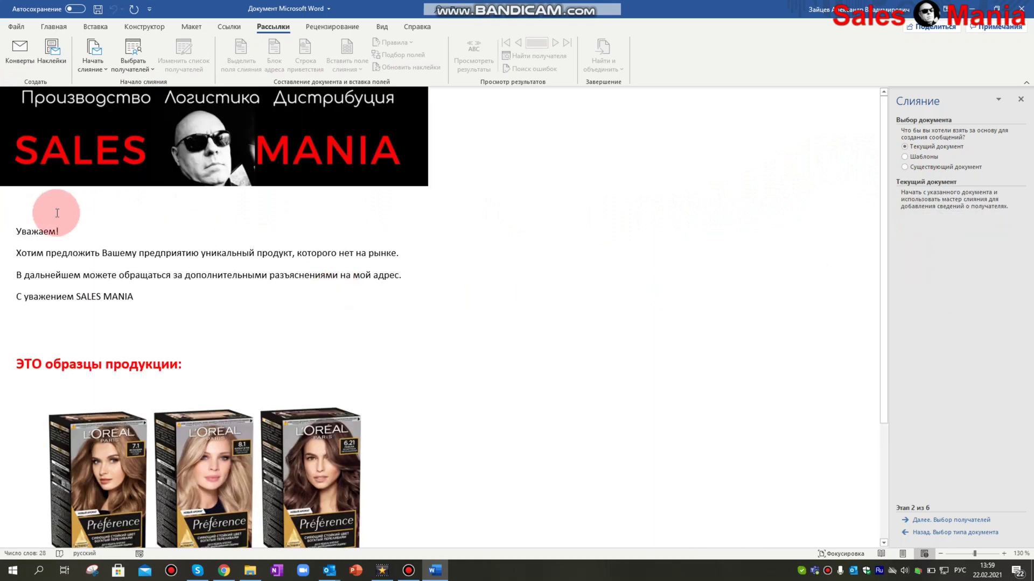
scroll(75, 213, "down", 1)
scroll(81, 216, "down", 2)
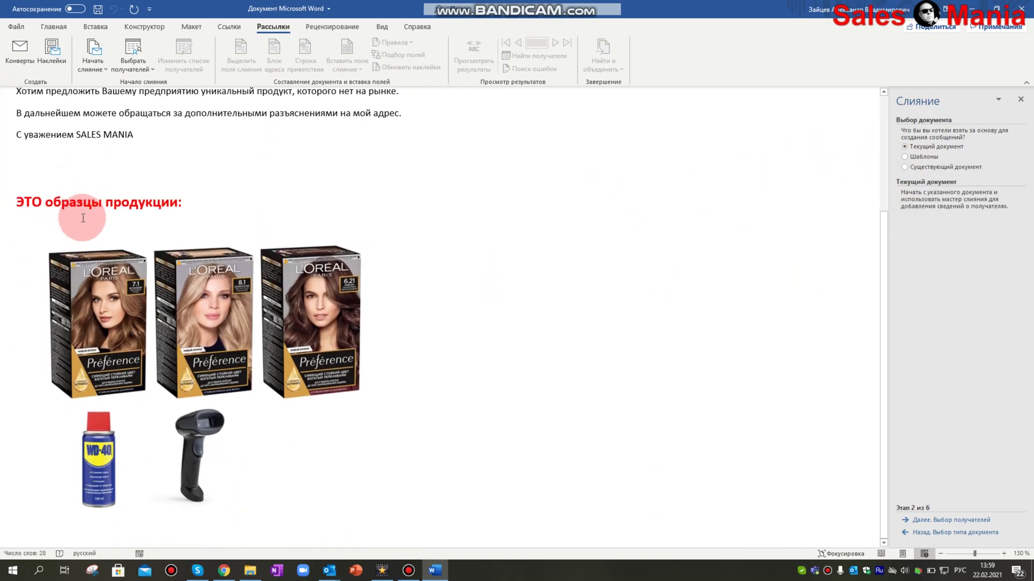
scroll(83, 218, "up", 3)
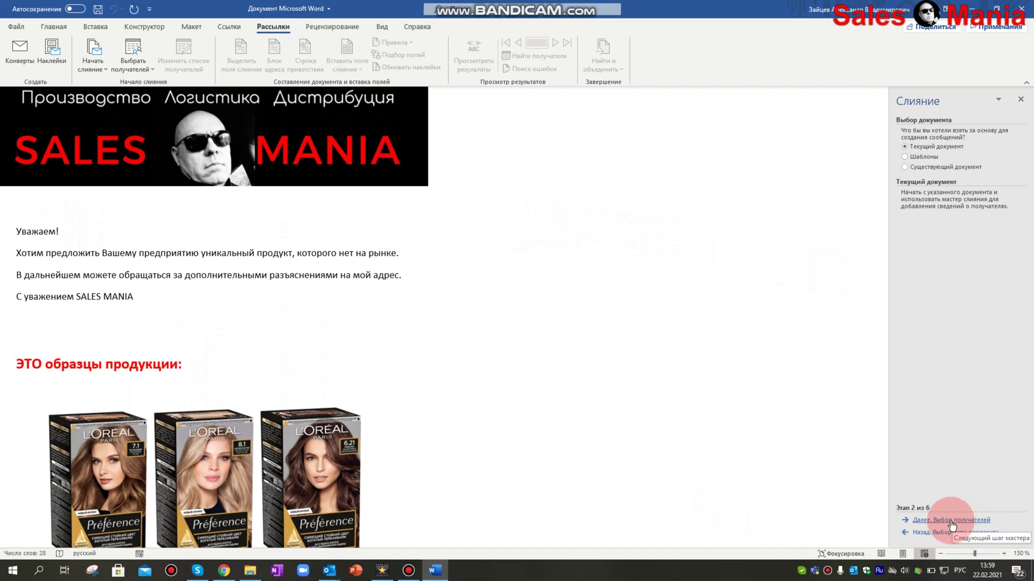
Step: Take the recipients from sheet Лист1$ of АДРЕСА.xlsx in the РАССЫЛКА folder
left_click(952, 520)
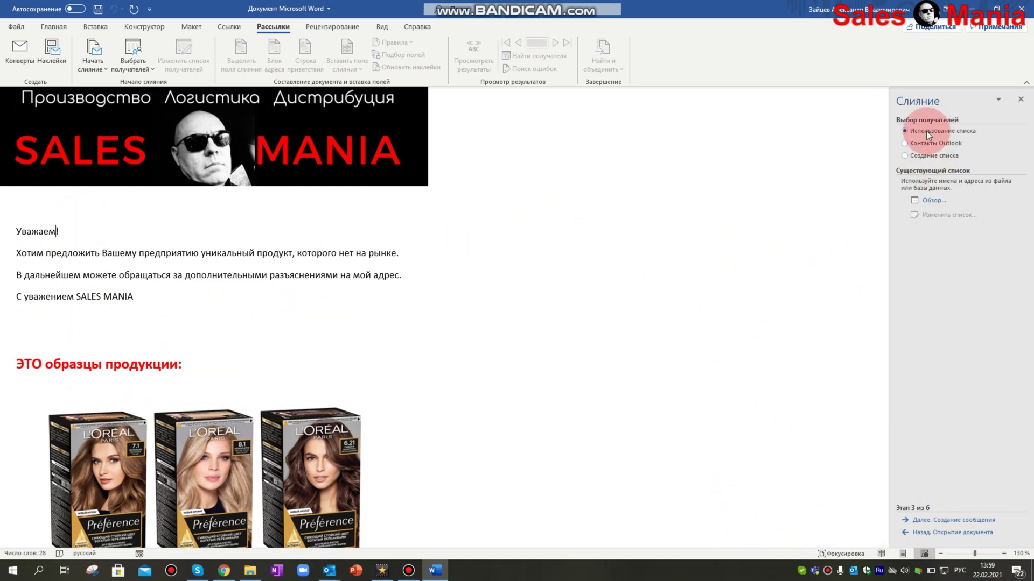
left_click(929, 202)
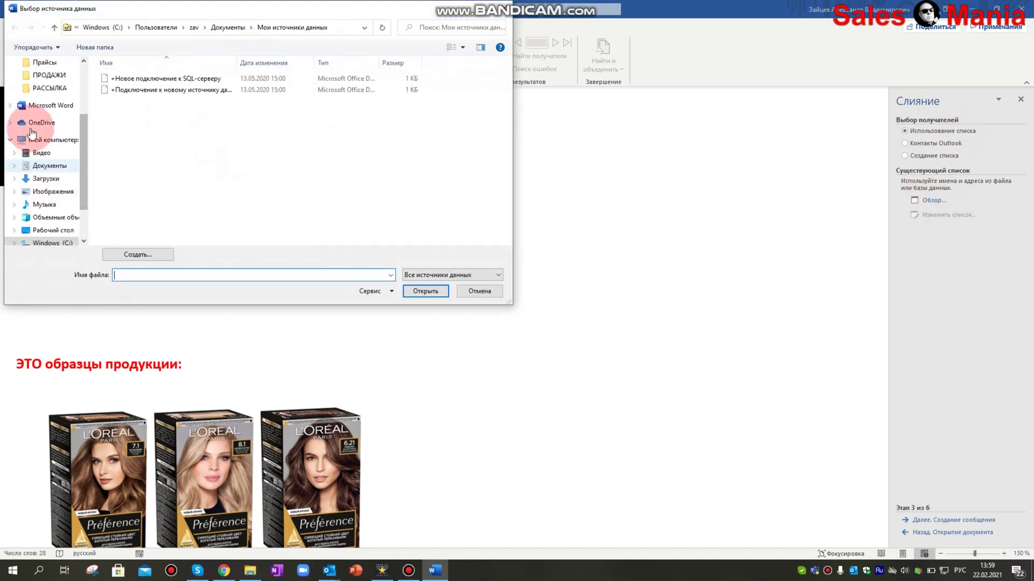
left_click(49, 88)
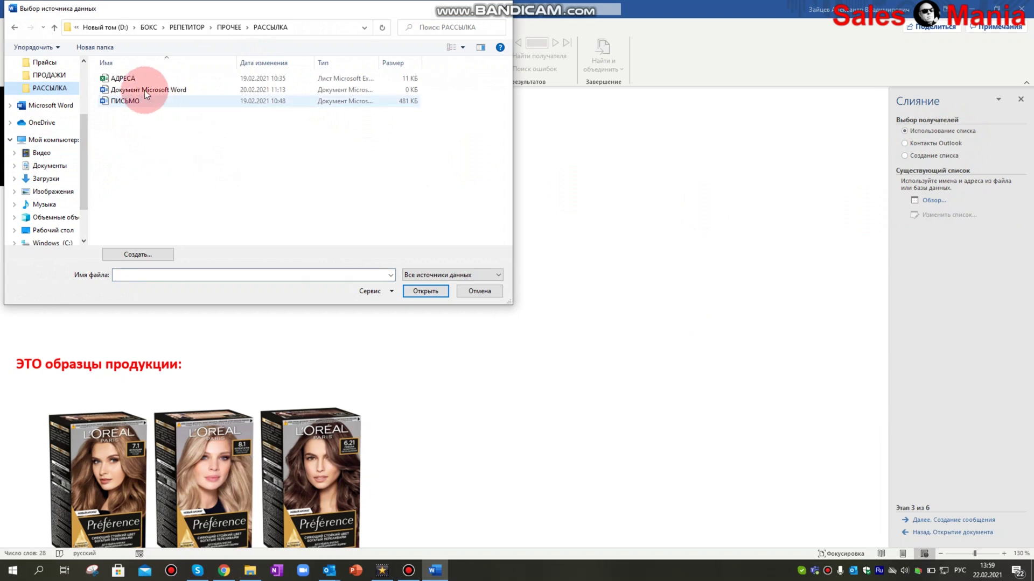
left_click(124, 78)
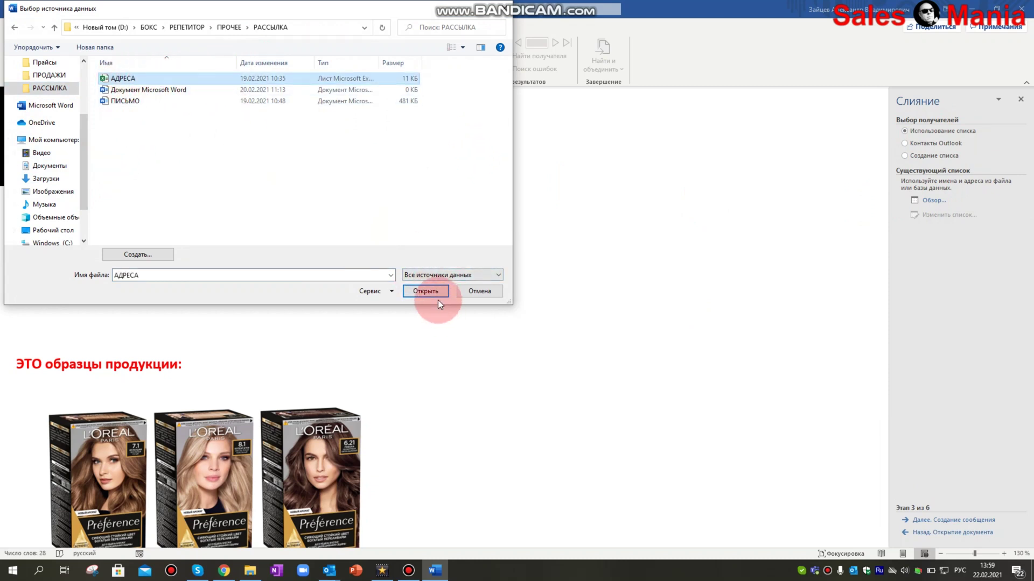
left_click(436, 295)
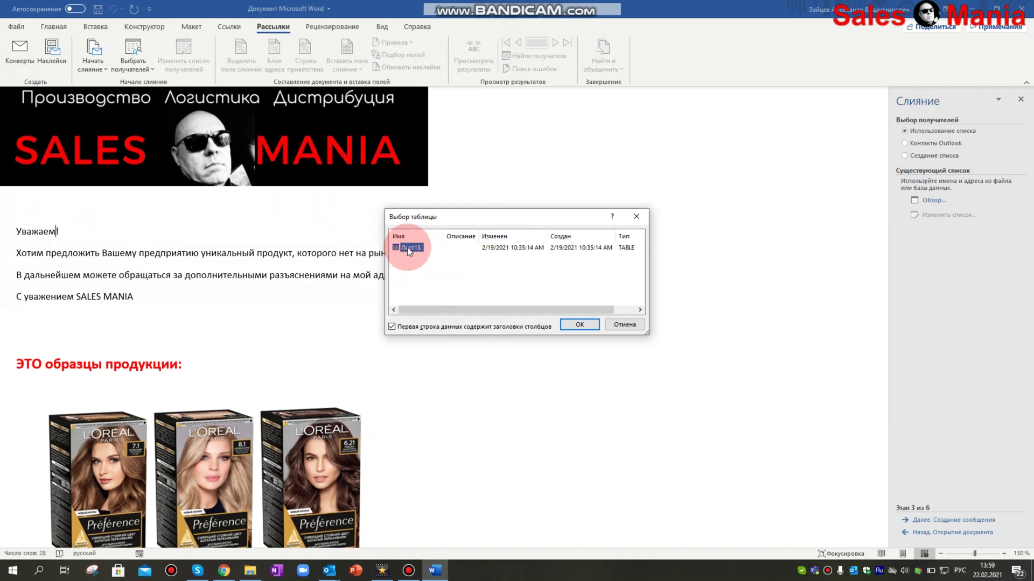
left_click(587, 324)
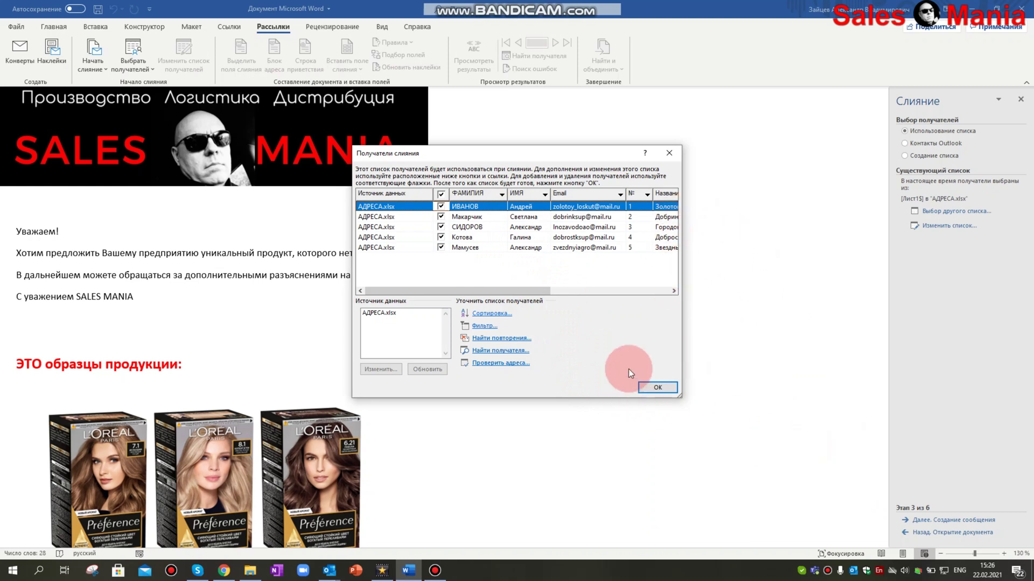
Step: Keep all five recipients and insert «Название_предприятия» before 'уникальный', followed by a space
left_click(655, 388)
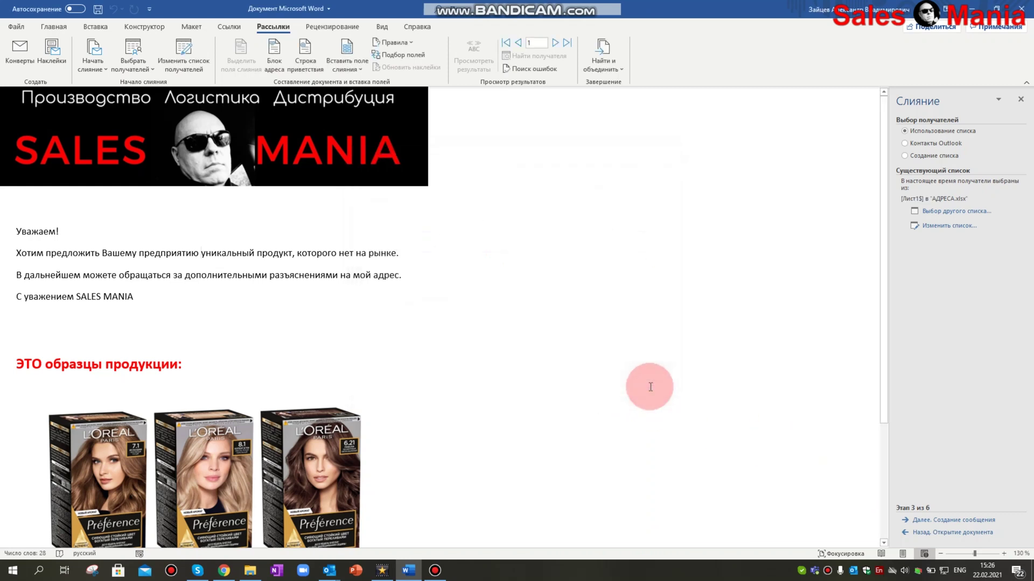
left_click(953, 520)
left_click(202, 253)
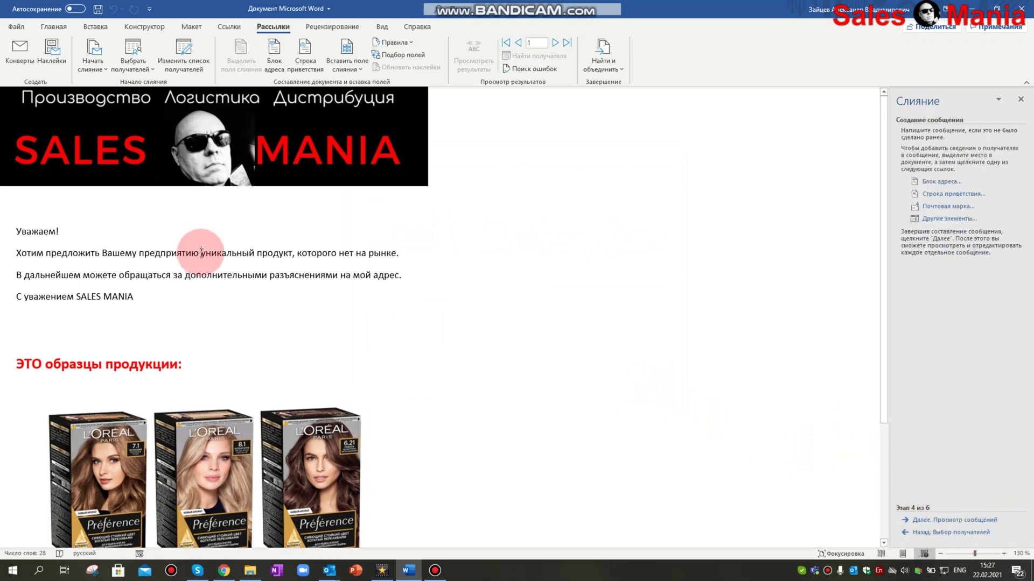
left_click(950, 219)
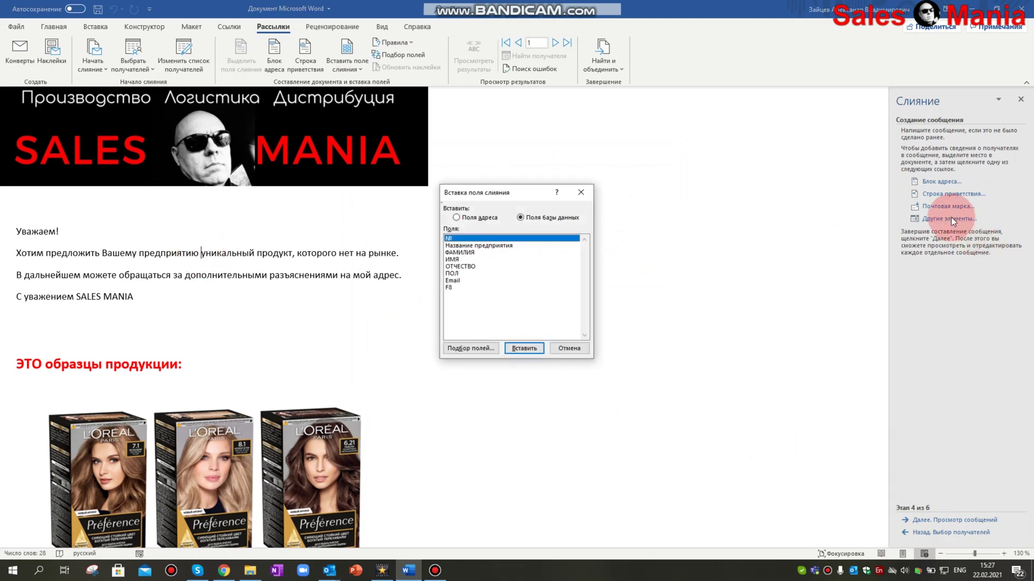
left_click(475, 247)
left_click(531, 348)
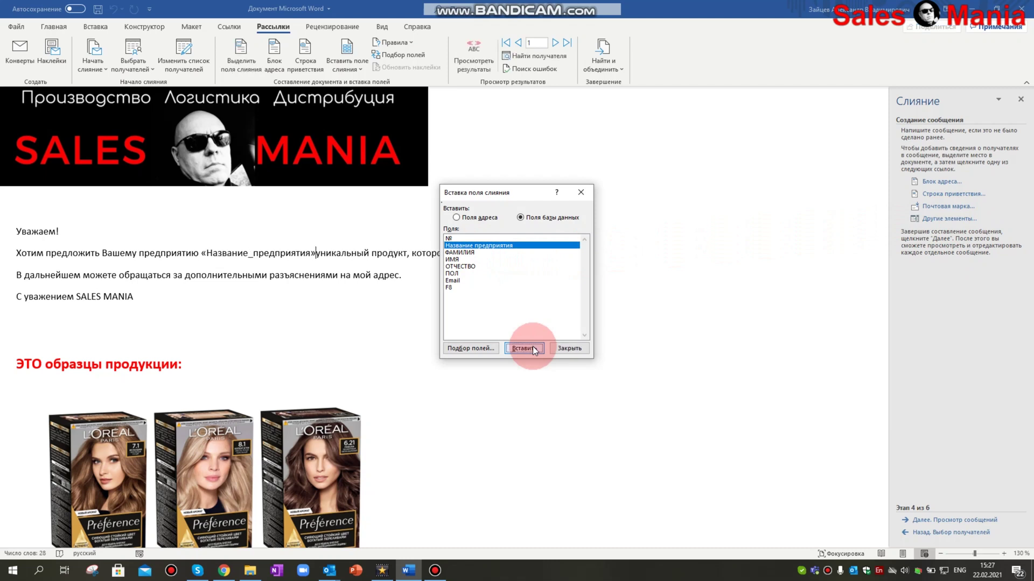
left_click(579, 193)
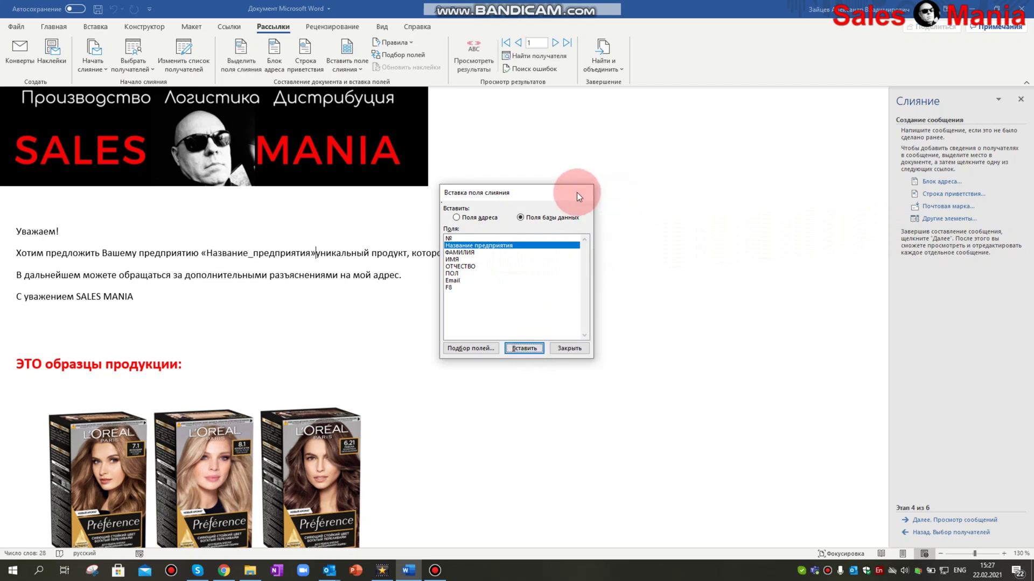
left_click(316, 253)
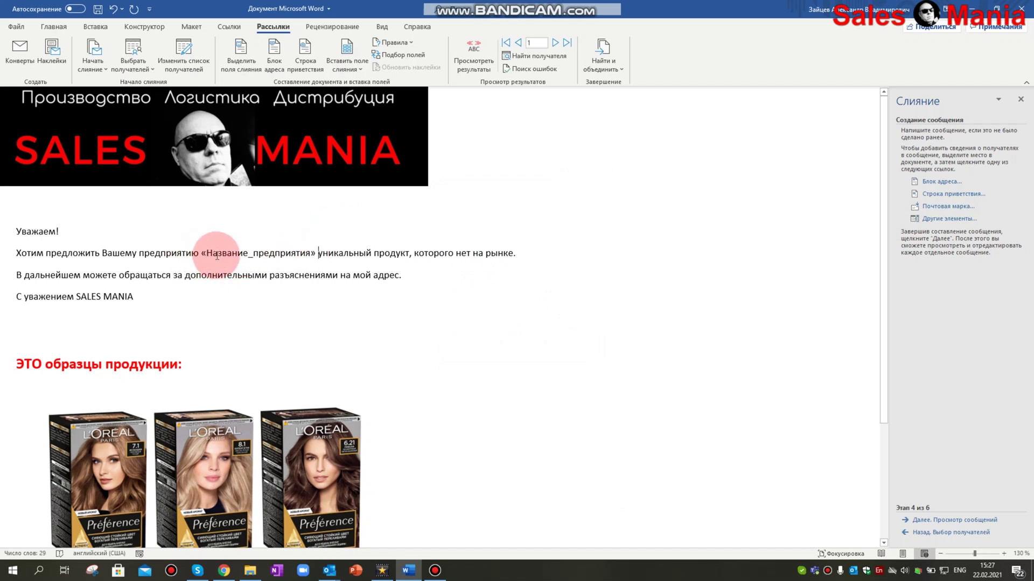
left_click_drag(209, 252, 300, 254)
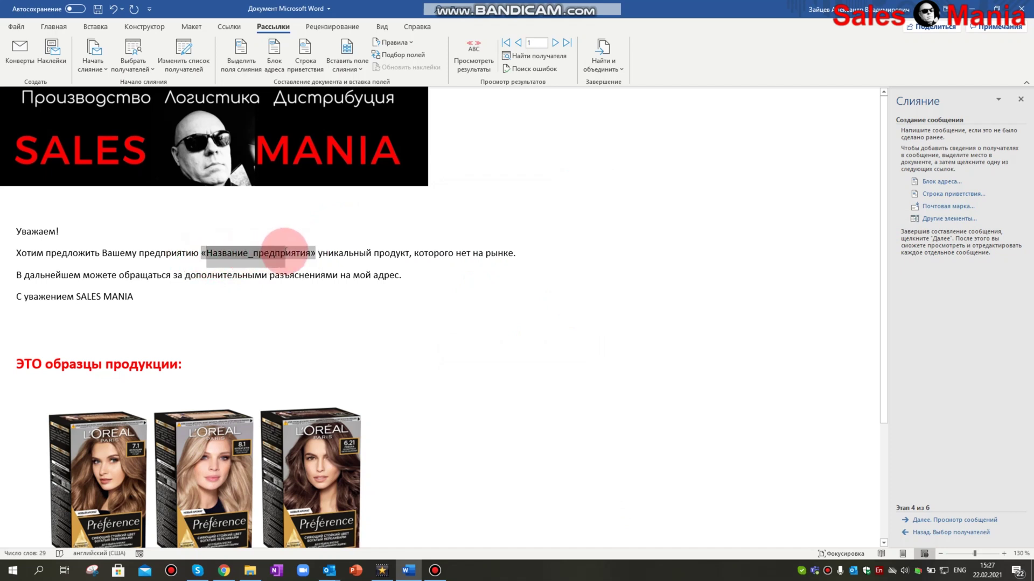
Step: Format the «Название_предприятия» merge field as bold red text
left_click(264, 254)
right_click(288, 254)
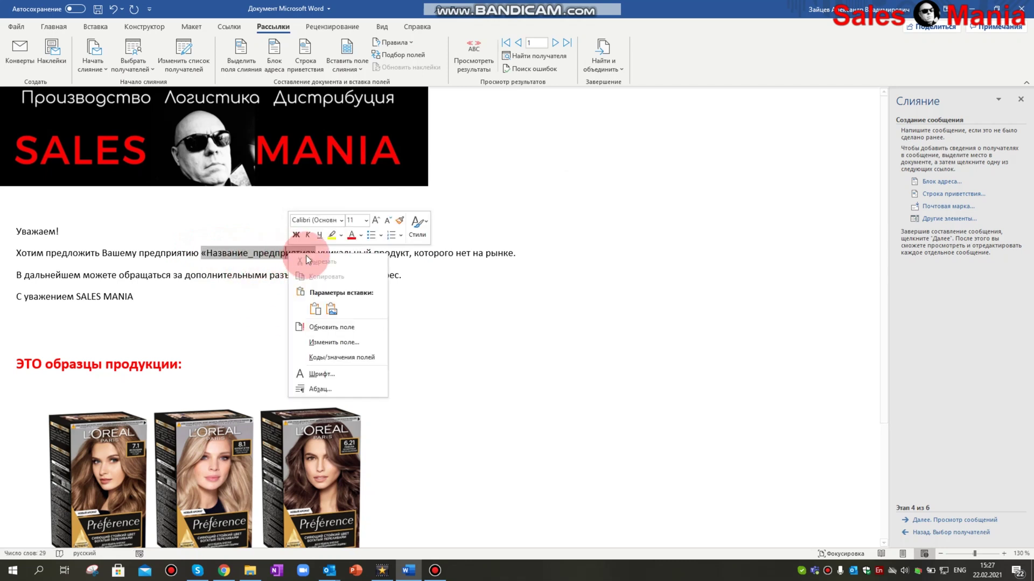
left_click(354, 236)
mouse_move(217, 252)
left_mouse_down()
mouse_move(336, 252)
mouse_move(319, 253)
left_mouse_up()
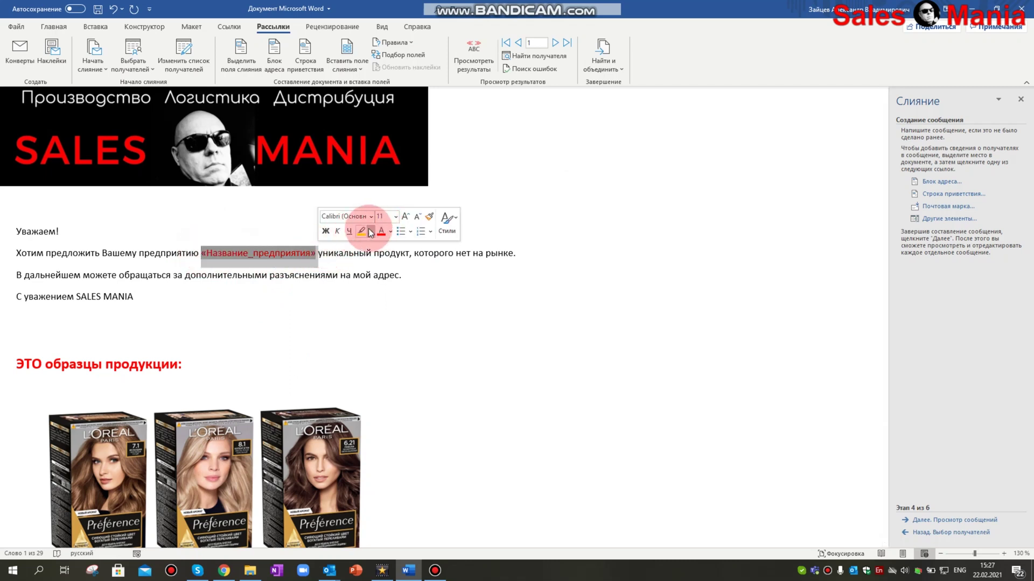
key("ctrl+b")
left_click(415, 287)
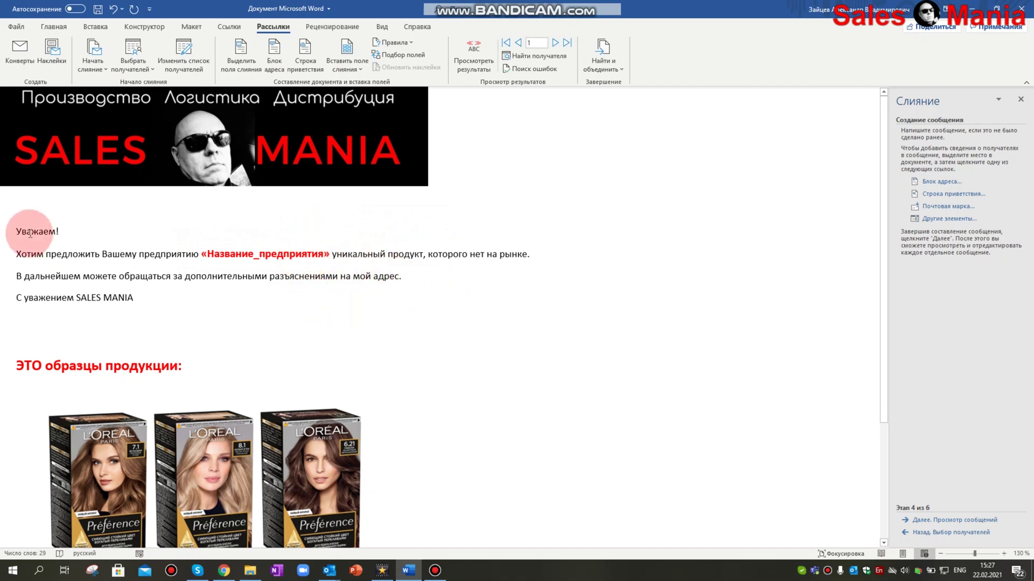
left_click(56, 232)
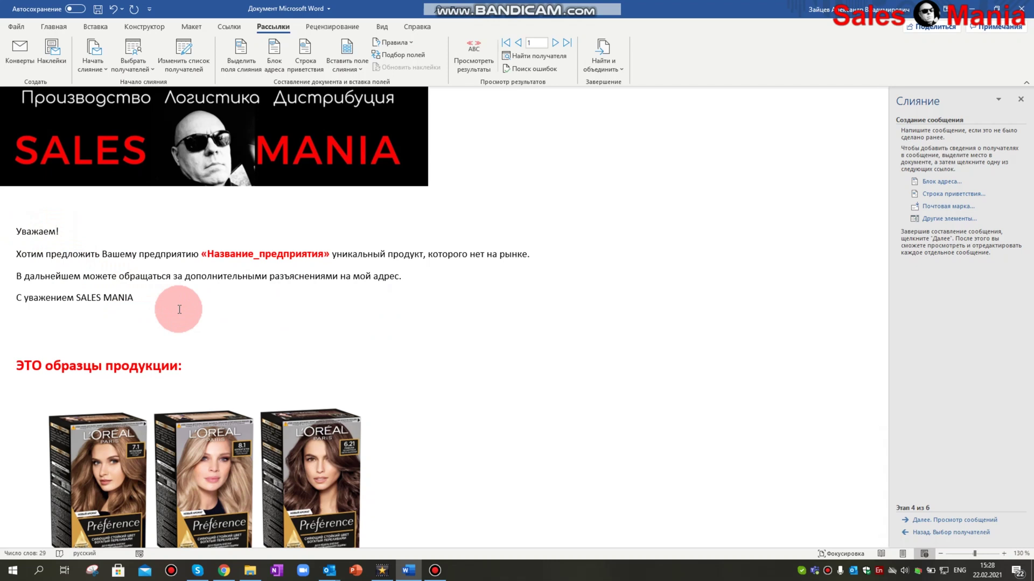
Step: Add an If…Then…Else rule to the greeting that tests whether field ПОЛ is equal to a value
left_click(411, 41)
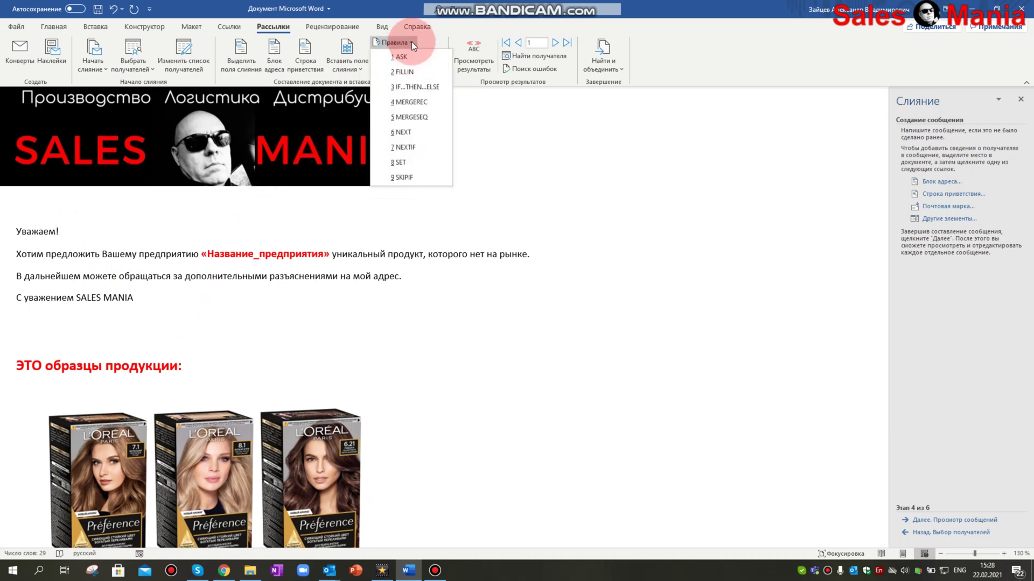
left_click(410, 91)
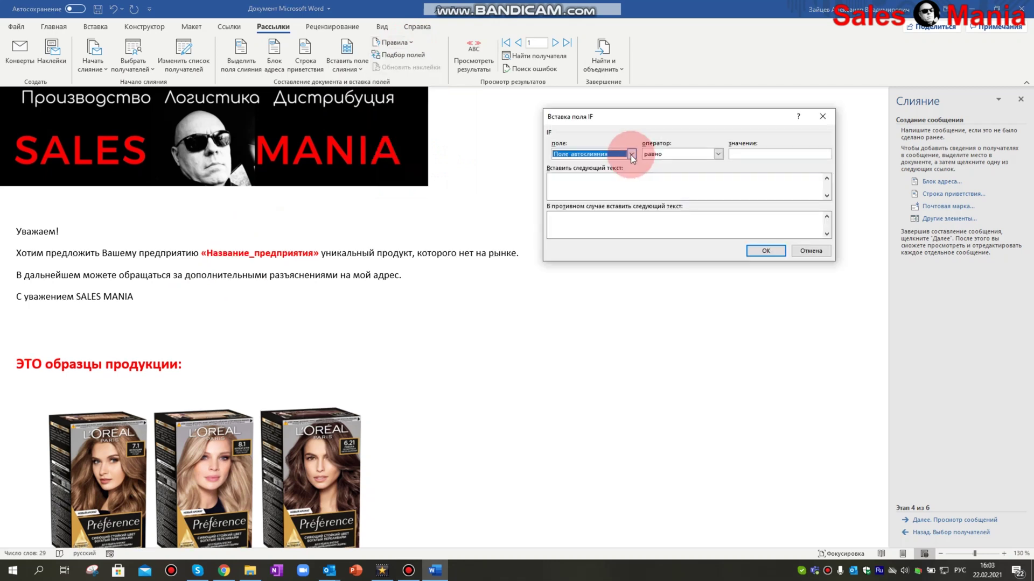
left_click(630, 154)
left_click_drag(634, 173, 632, 184)
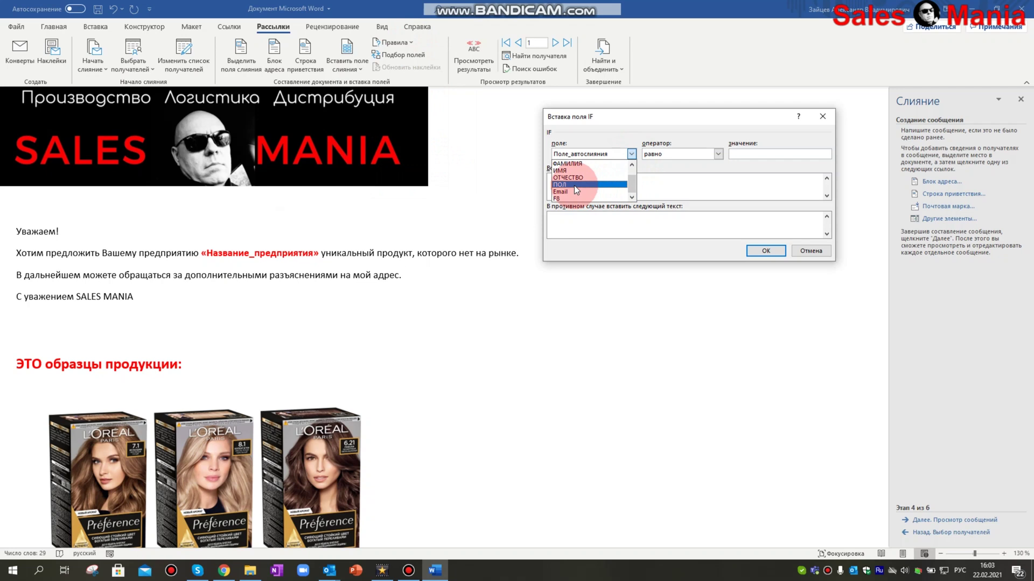
left_click(574, 186)
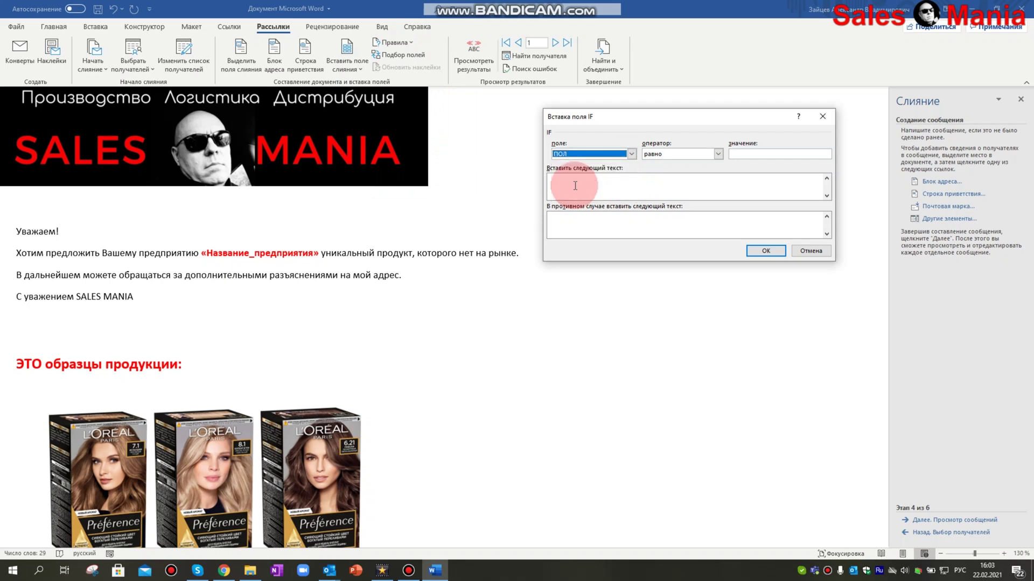
left_click(567, 156)
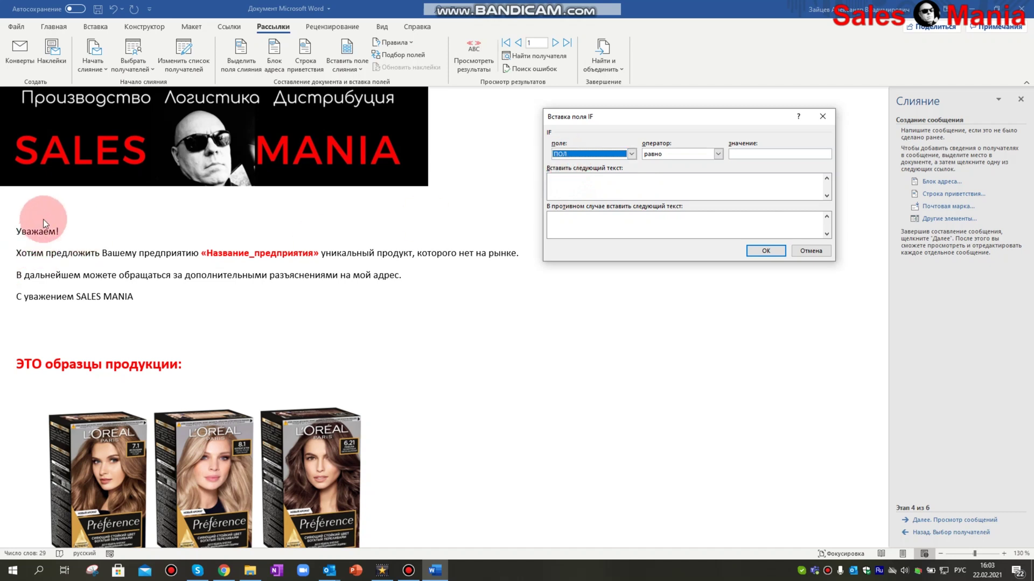
left_click(725, 184)
left_click(567, 159)
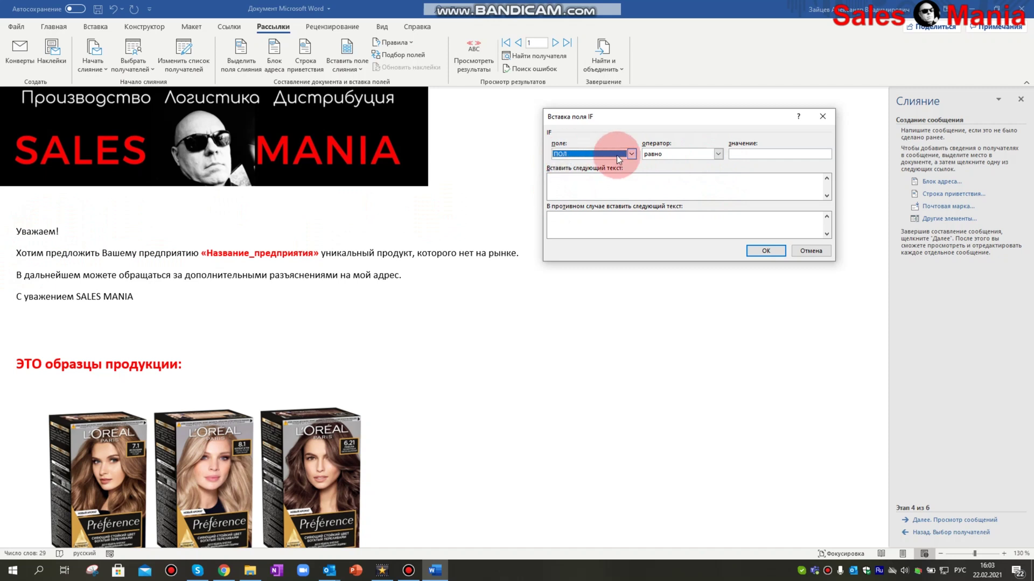
Step: Compare ПОЛ against 'муж', inserting 'ый' when true and the feminine 'ая' ending otherwise
left_click(743, 153)
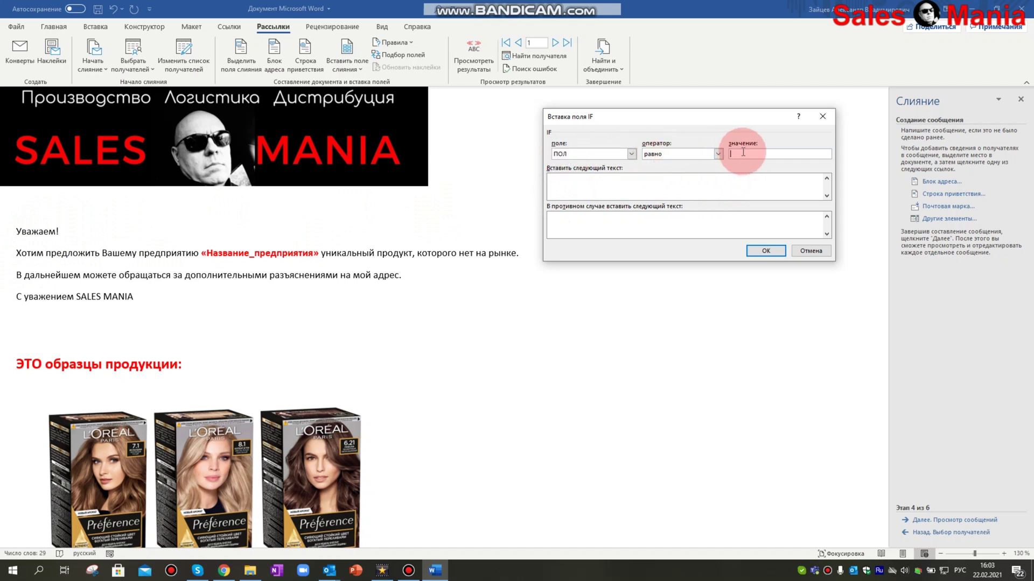
type("муж")
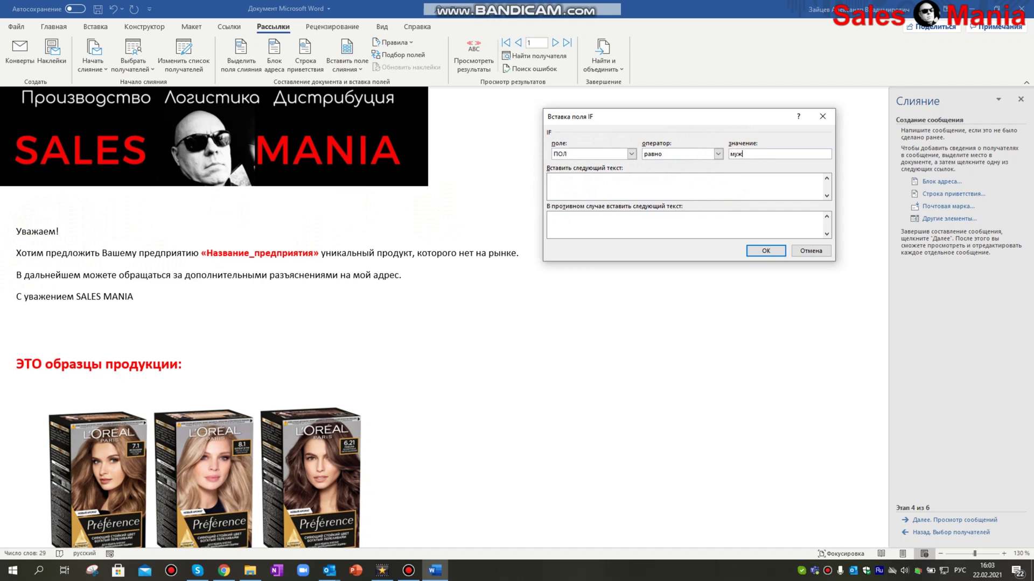
left_click(720, 184)
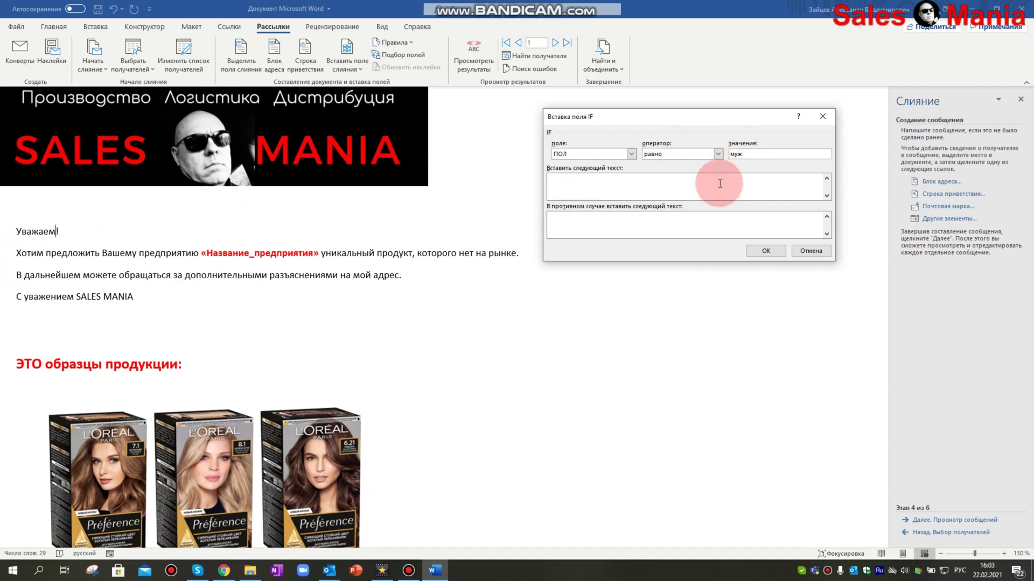
type("ый")
left_click(709, 222)
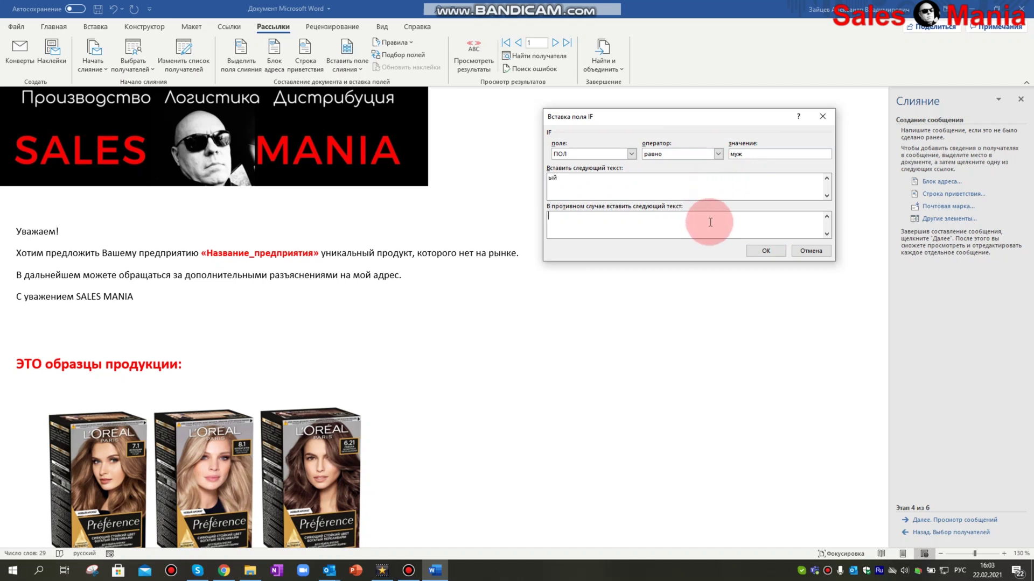
type("ая")
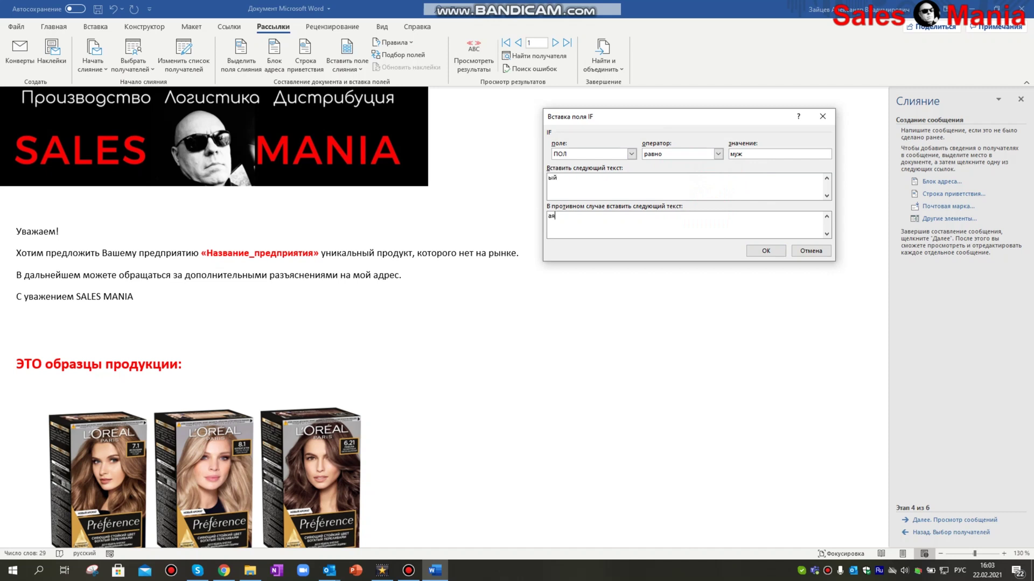
left_click(766, 250)
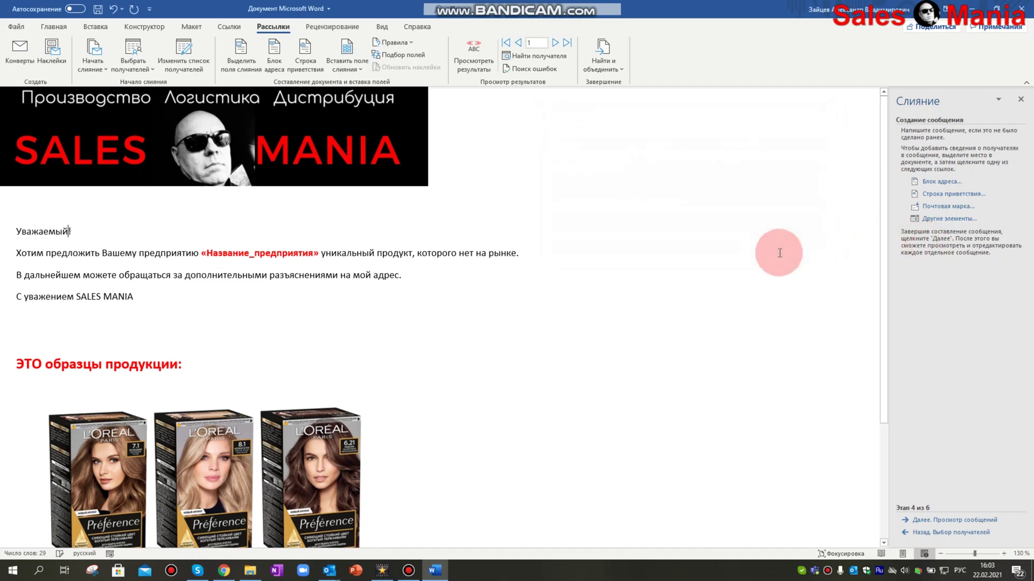
Step: Insert the ИМЯ and ОТЧЕСТВО merge fields into the greeting, separated by a space
left_click(934, 221)
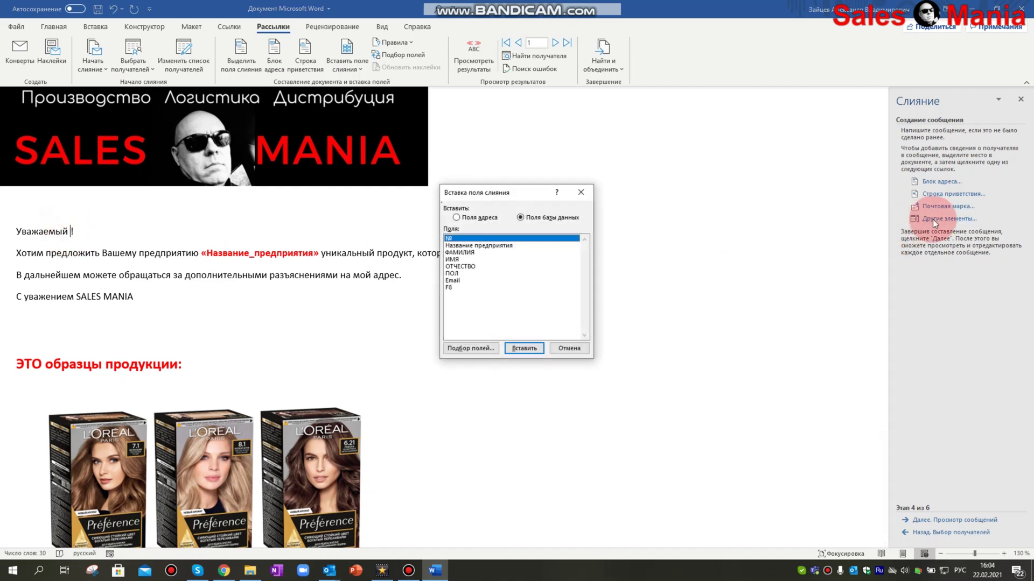
double_click(457, 262)
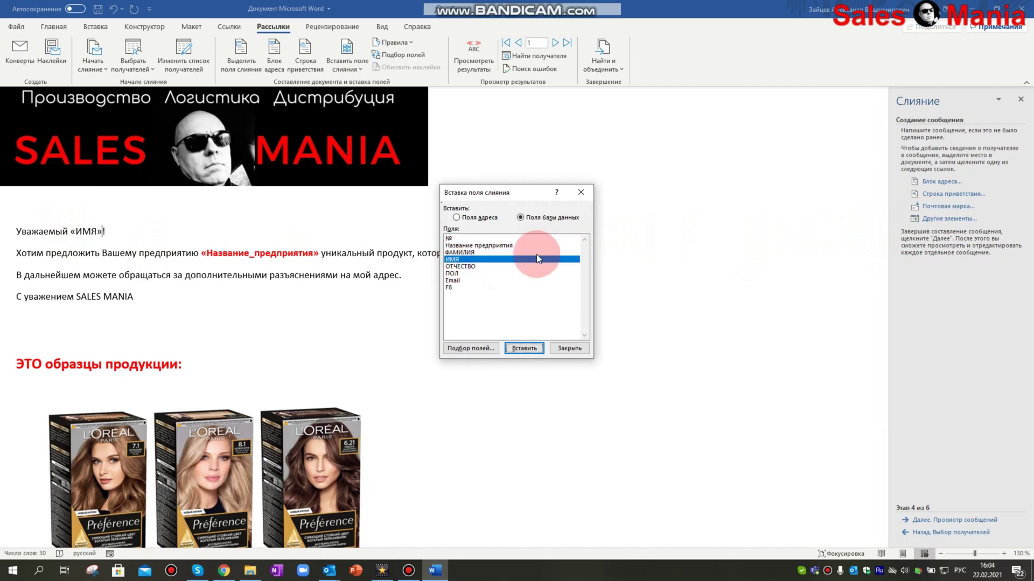
left_click(460, 266)
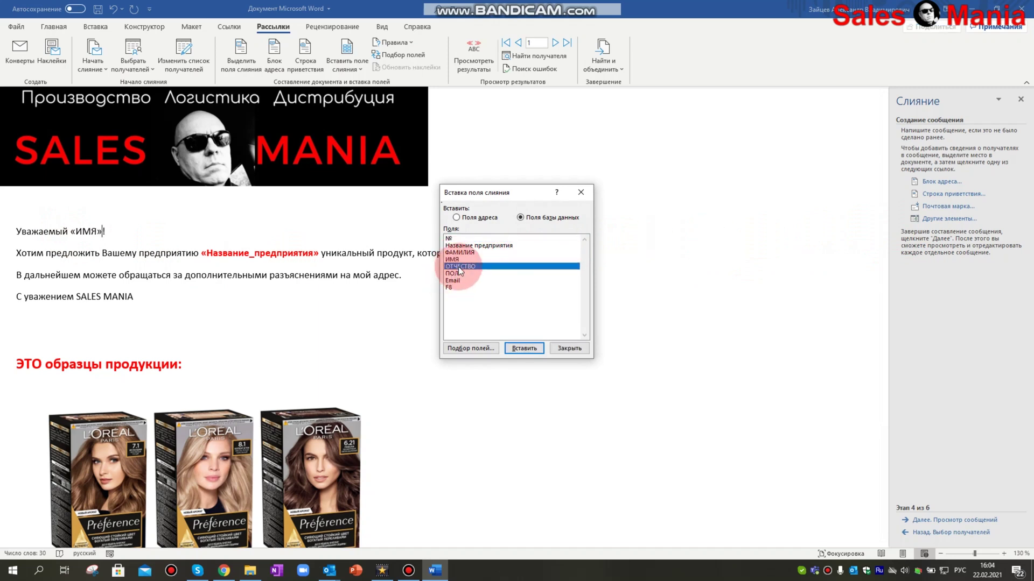
left_click(518, 348)
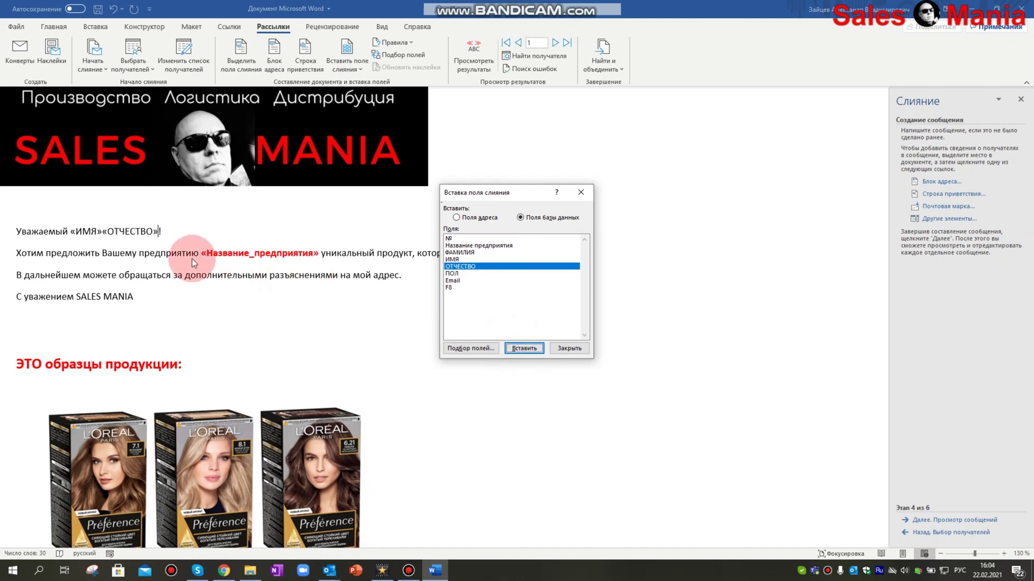
left_click(101, 233)
left_click(297, 322)
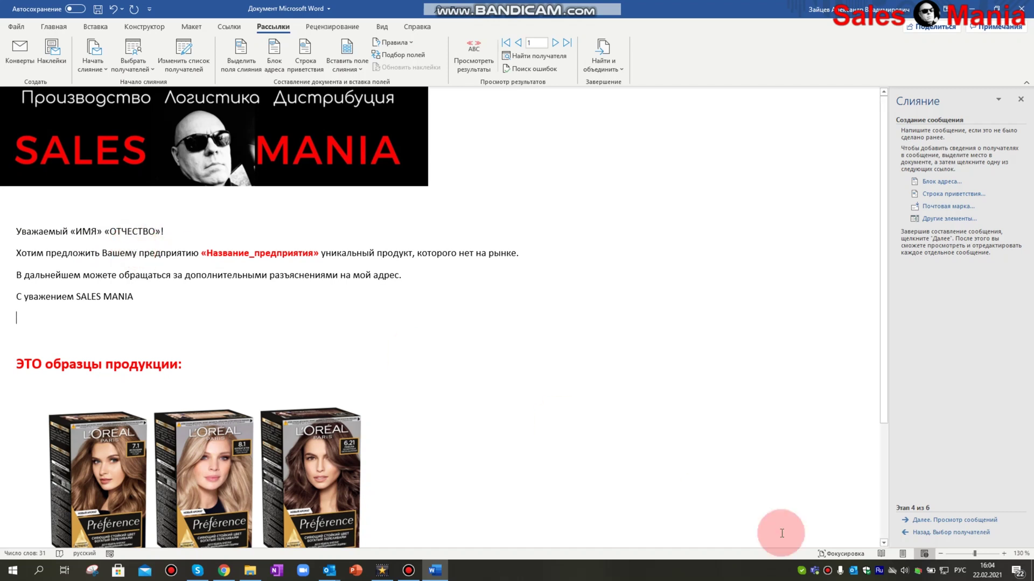
Step: Preview the first recipient's letter, then open АДРЕСА in Excel to check company name B2
left_click(962, 520)
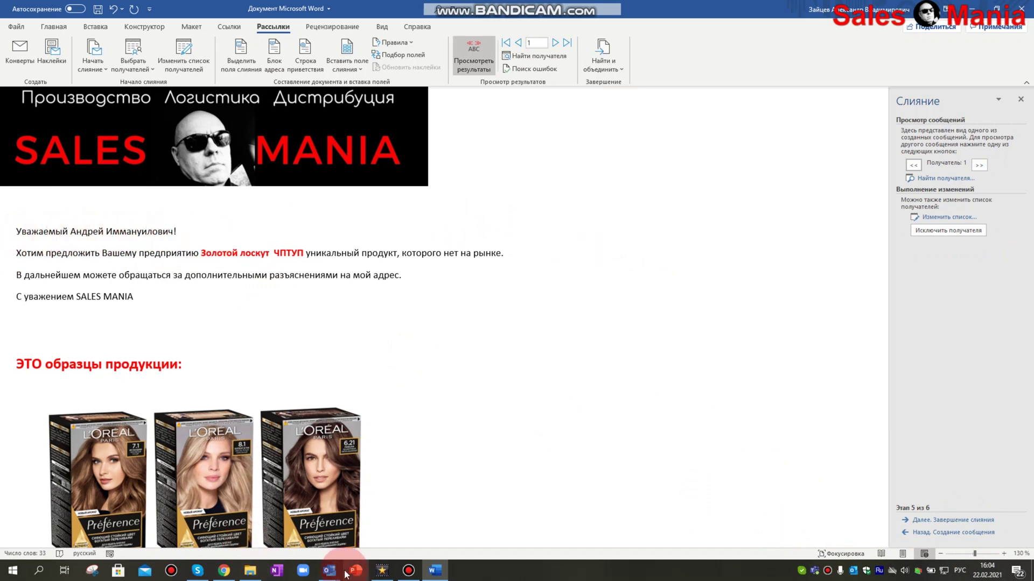
left_click(250, 570)
double_click(222, 120)
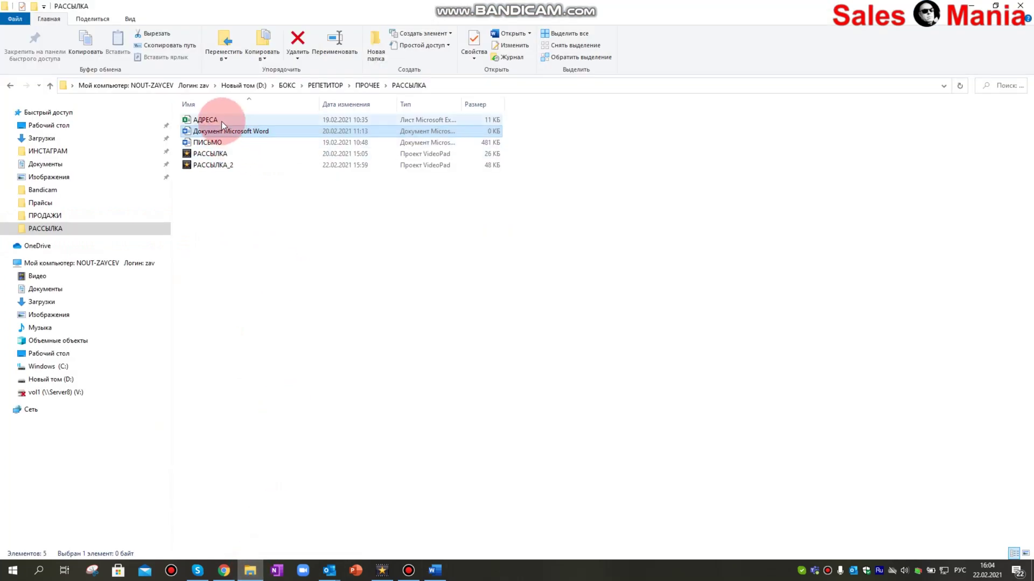
left_click(219, 156)
left_click(86, 155)
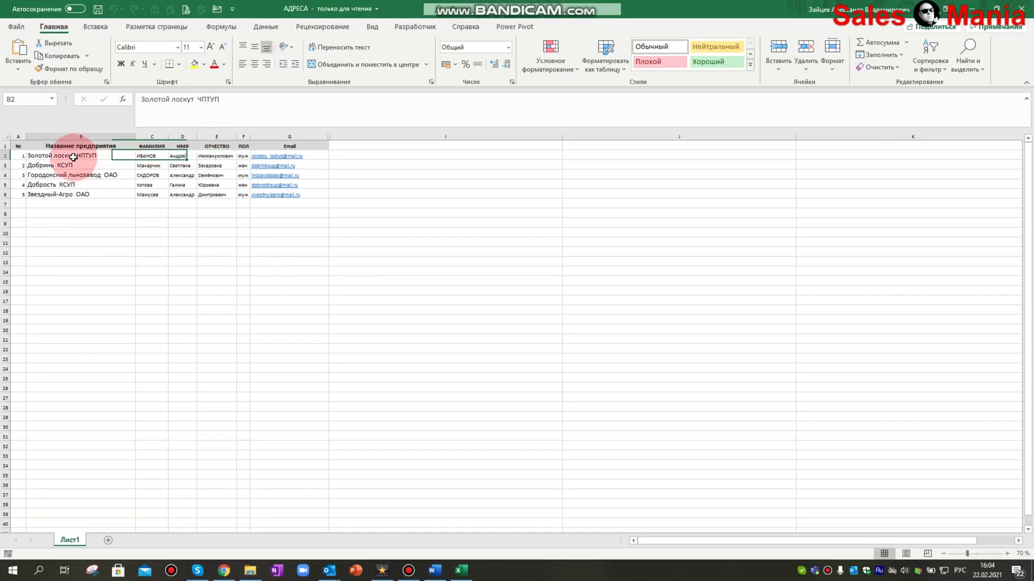
Step: Return to the Word letter preview
left_click(461, 570)
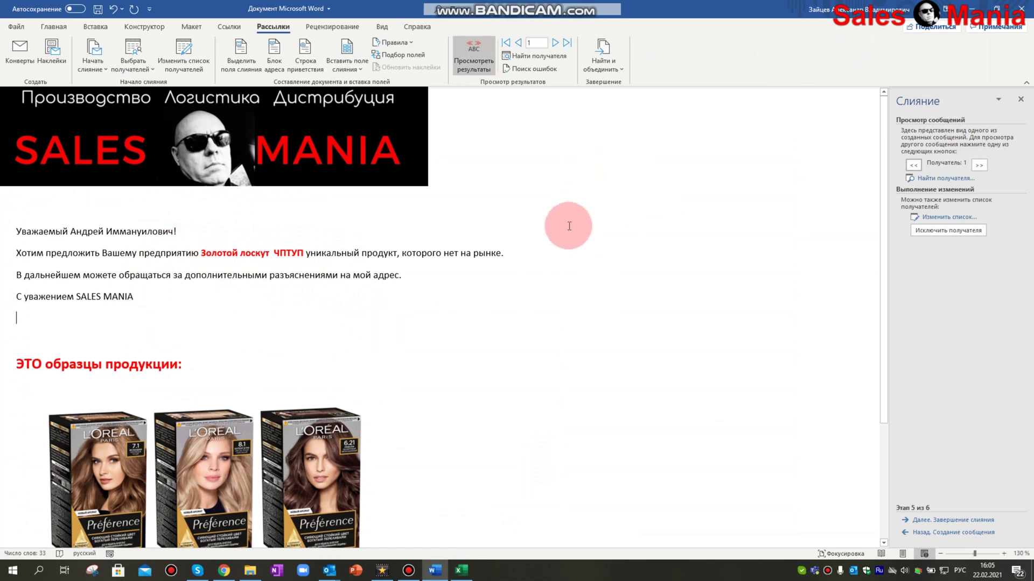
Step: Step the preview through recipients 2, 3 and 4, checking the feminine greeting and Добрость КСУП
left_click(555, 43)
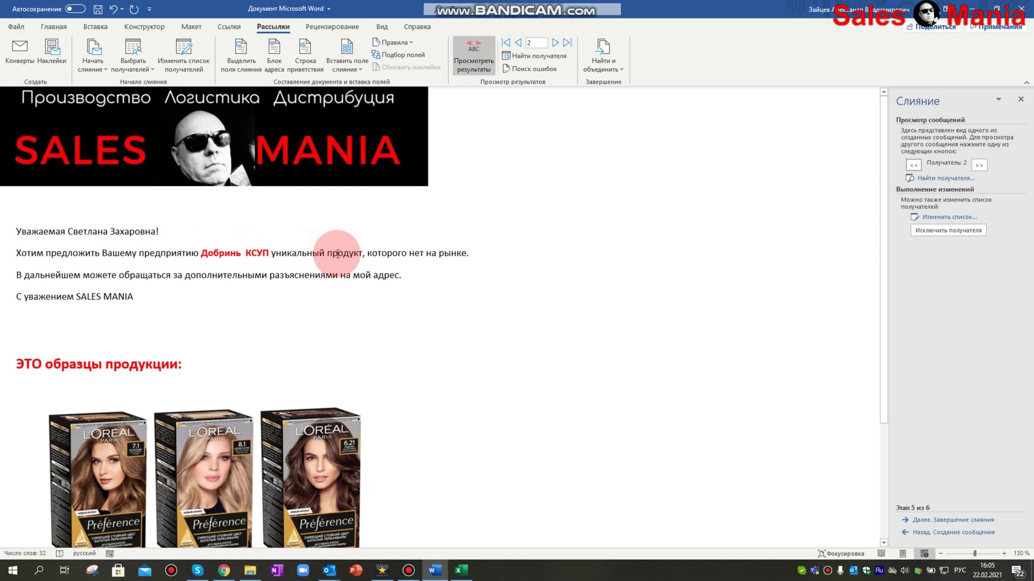
left_click(556, 43)
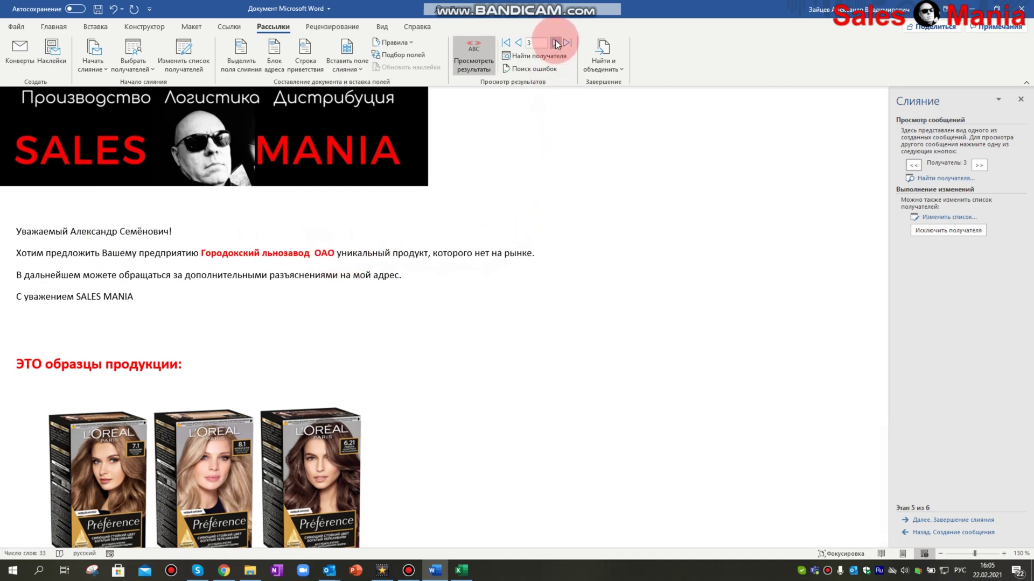
left_click(555, 43)
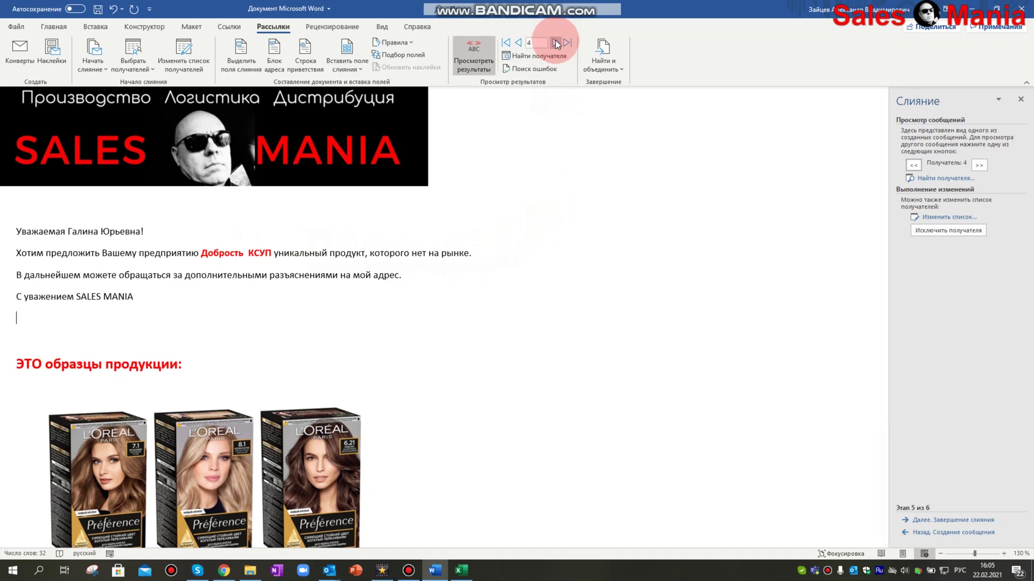
left_click(556, 43)
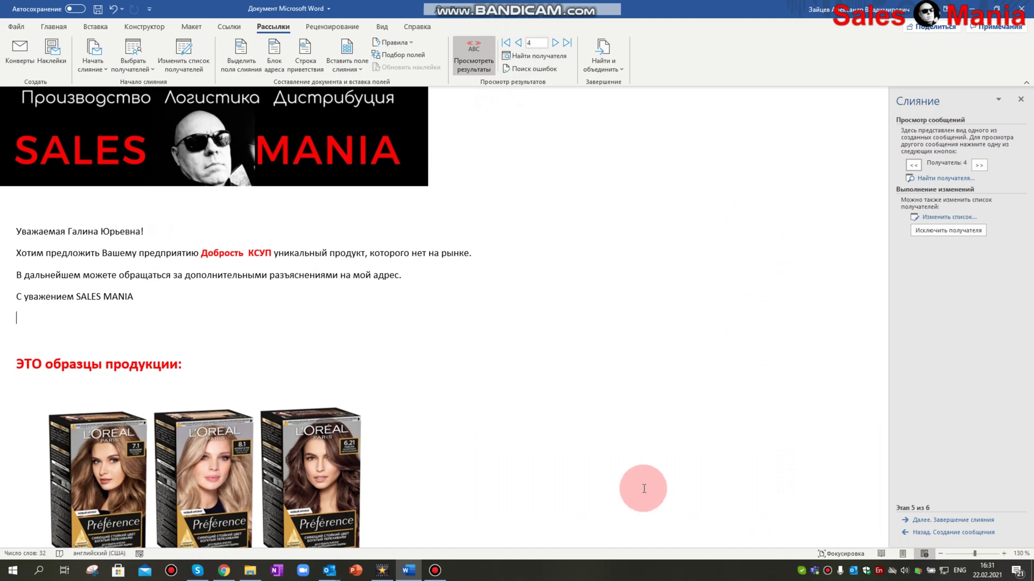
Step: Complete the merge as HTML e-mails to the Email field, subject 'Выгодное предложение!!'
left_click(946, 521)
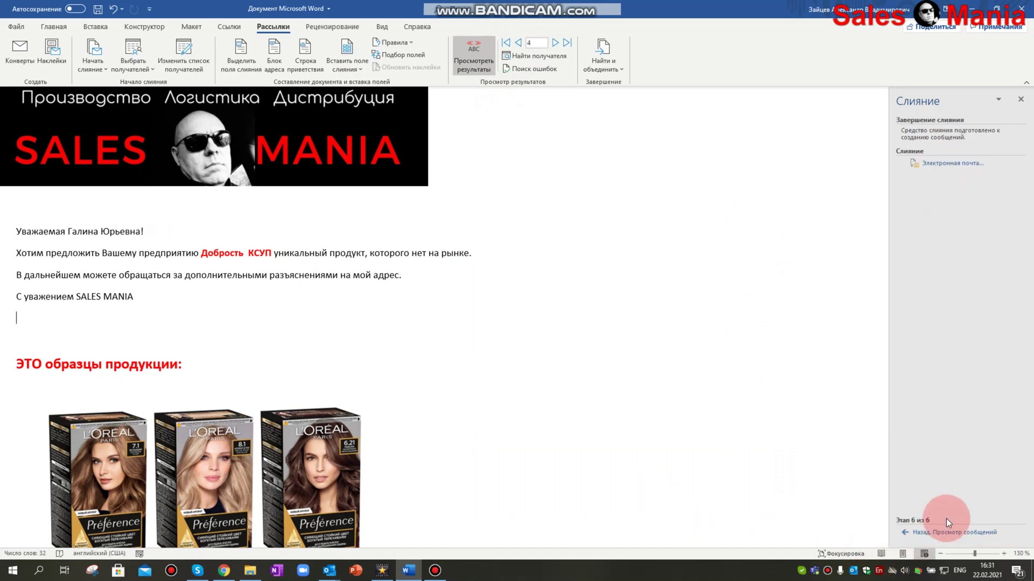
left_click(948, 164)
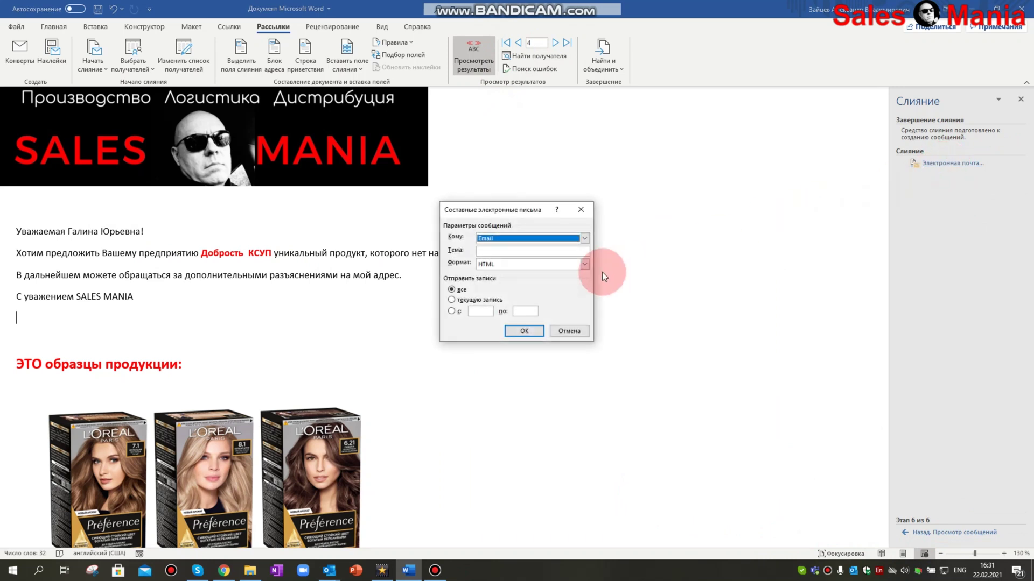
left_click(585, 238)
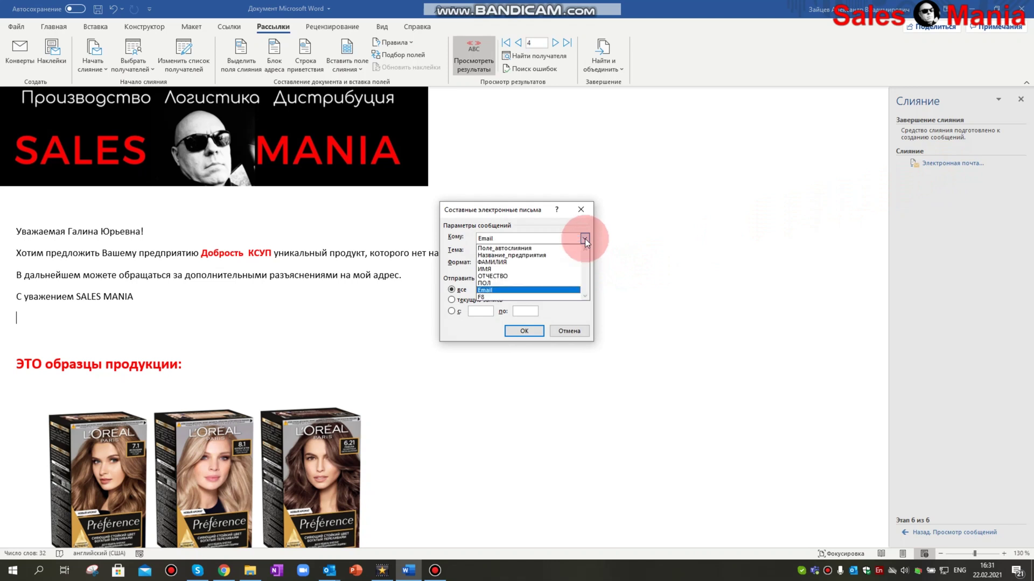
left_click(534, 291)
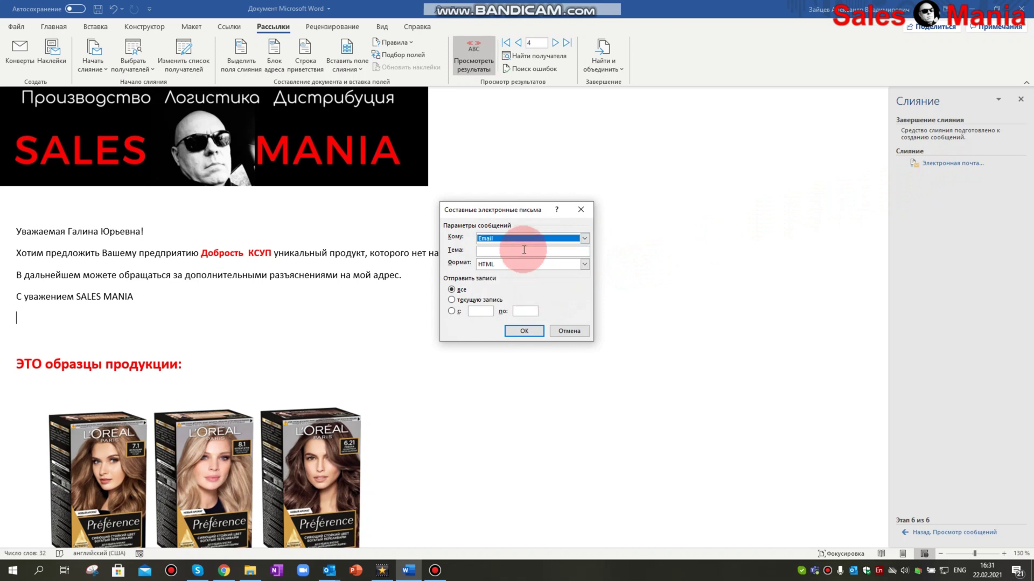
left_click(554, 251)
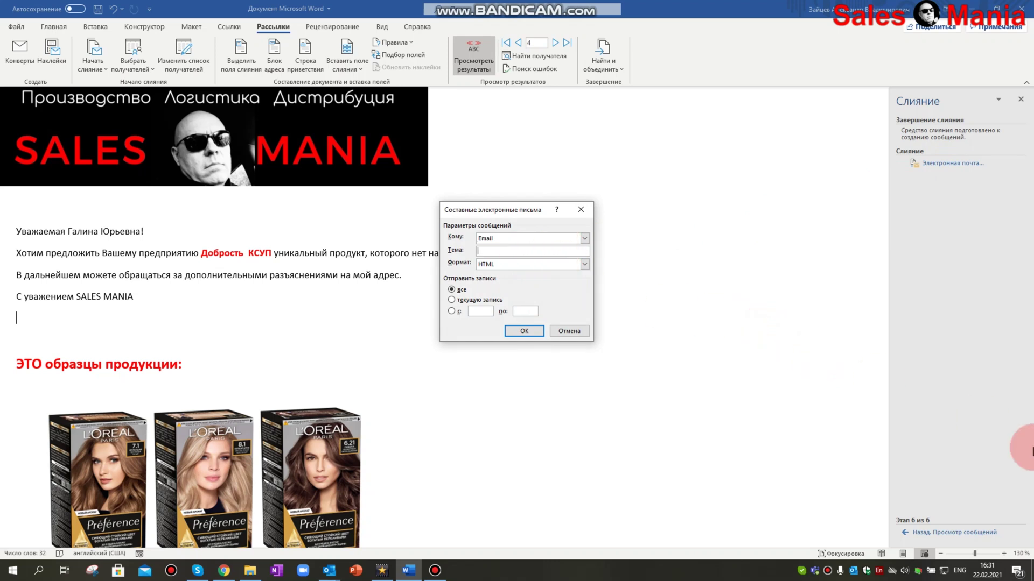
type("Выгодное предложение!!")
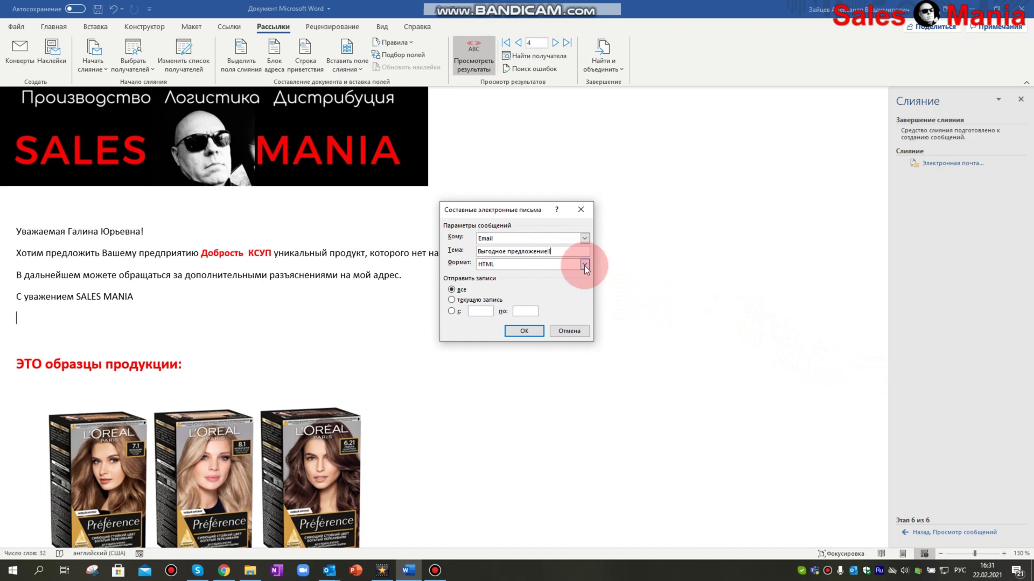
left_click(524, 331)
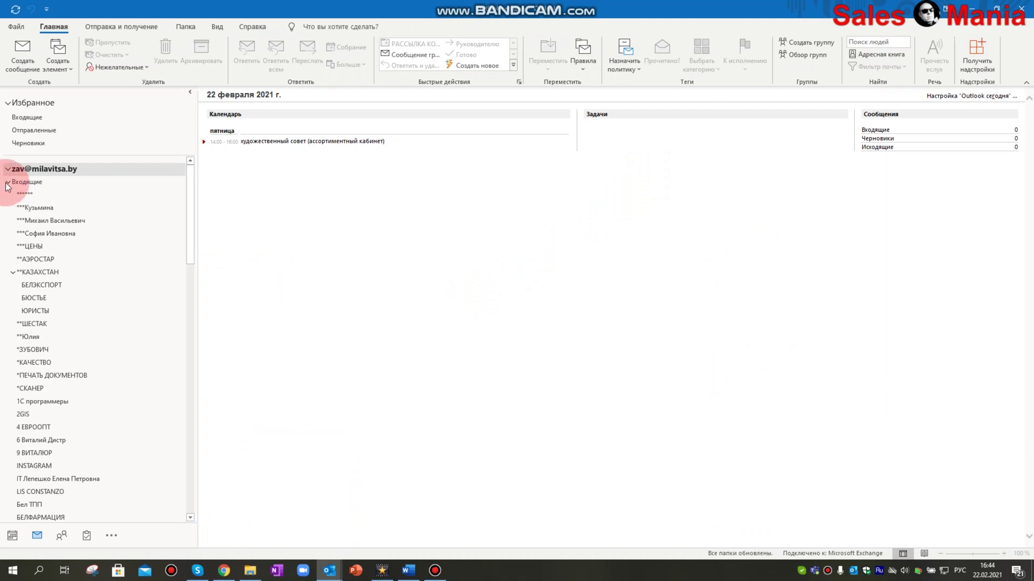
Step: Preview the merged 'Выгодное предложение!!' letters listed in the Sent folder one by one
scroll(90, 280, "down", 8)
scroll(89, 275, "down", 5)
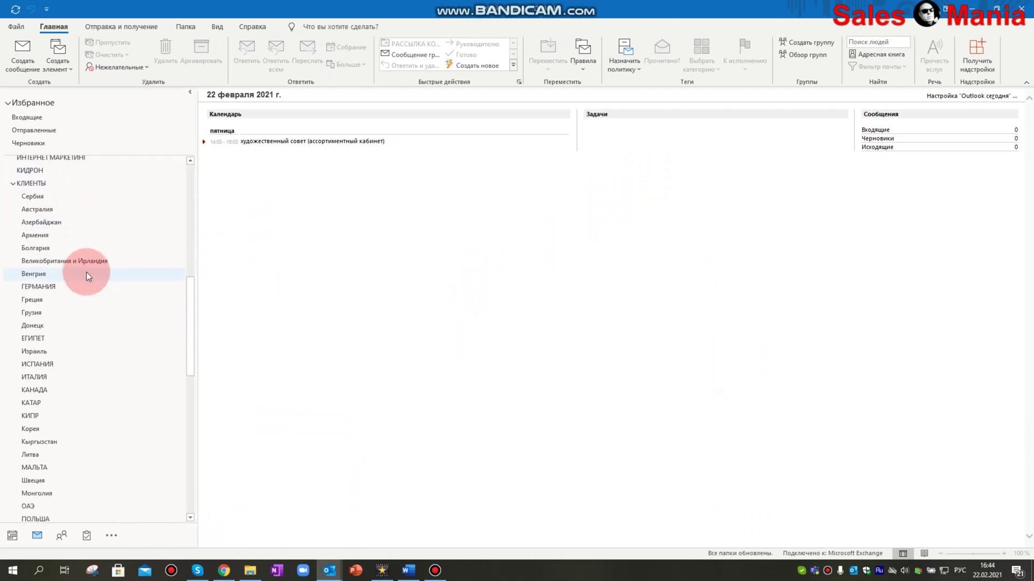
left_click(228, 170)
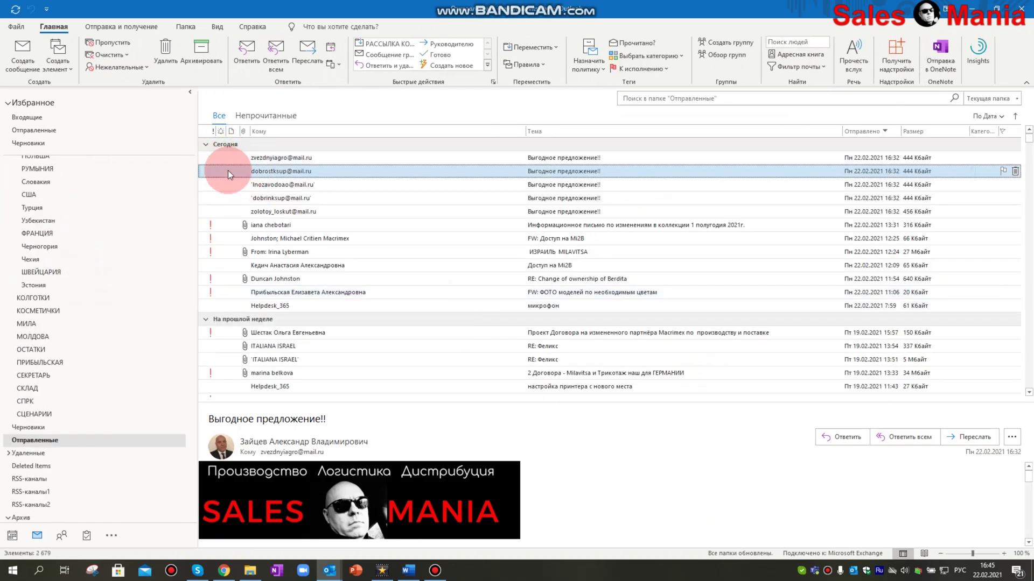
left_click(231, 186)
left_click(230, 198)
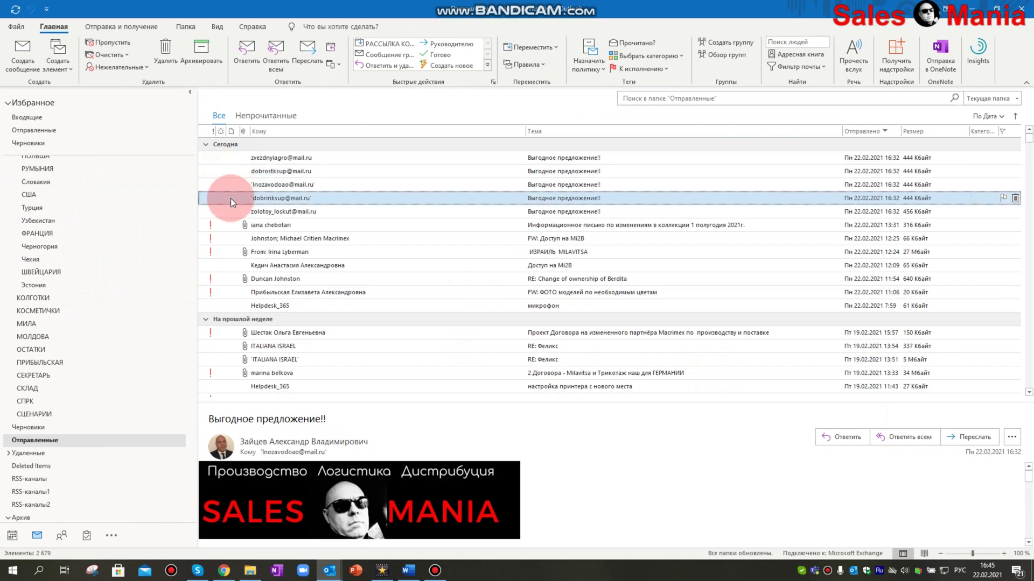
left_click(230, 211)
Step: Open the first sent letter in its own window and page through the next three
double_click(240, 158)
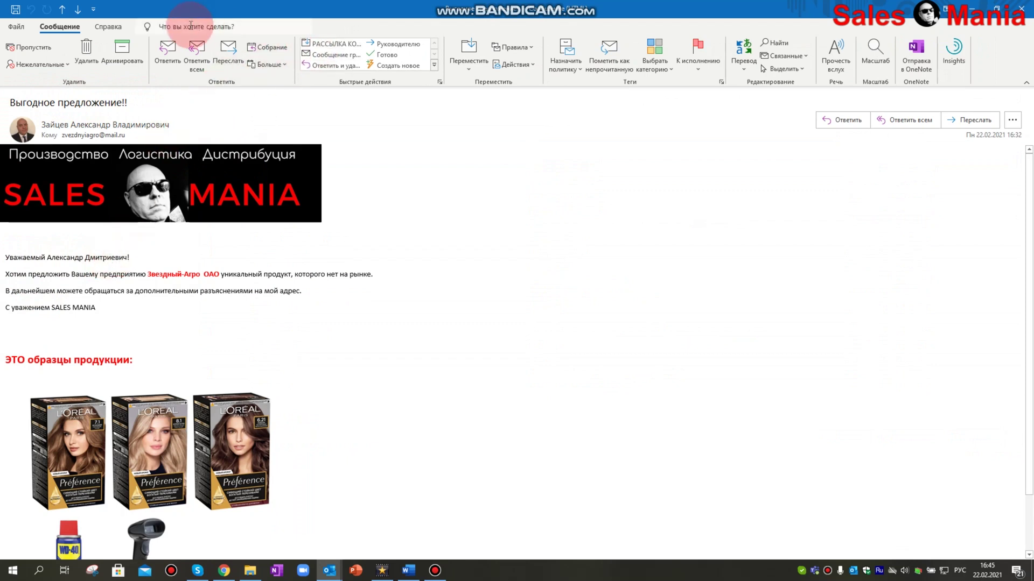
left_click(82, 11)
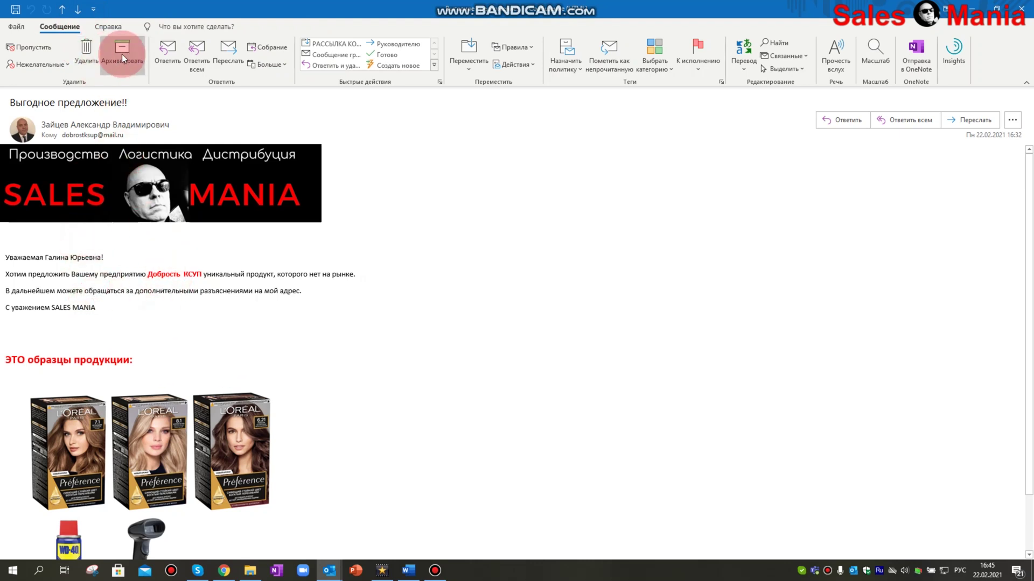
left_click(80, 12)
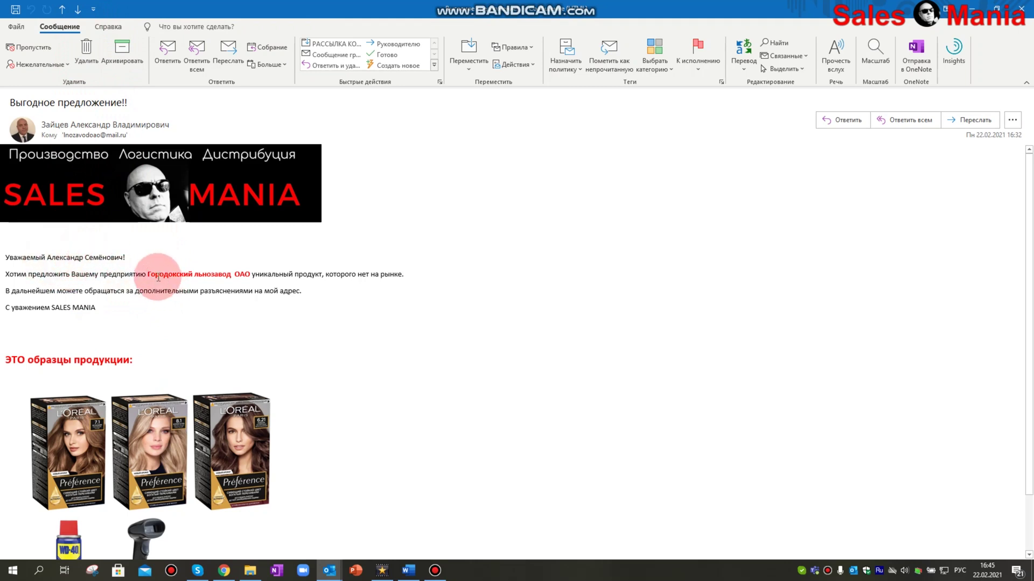
left_click(78, 10)
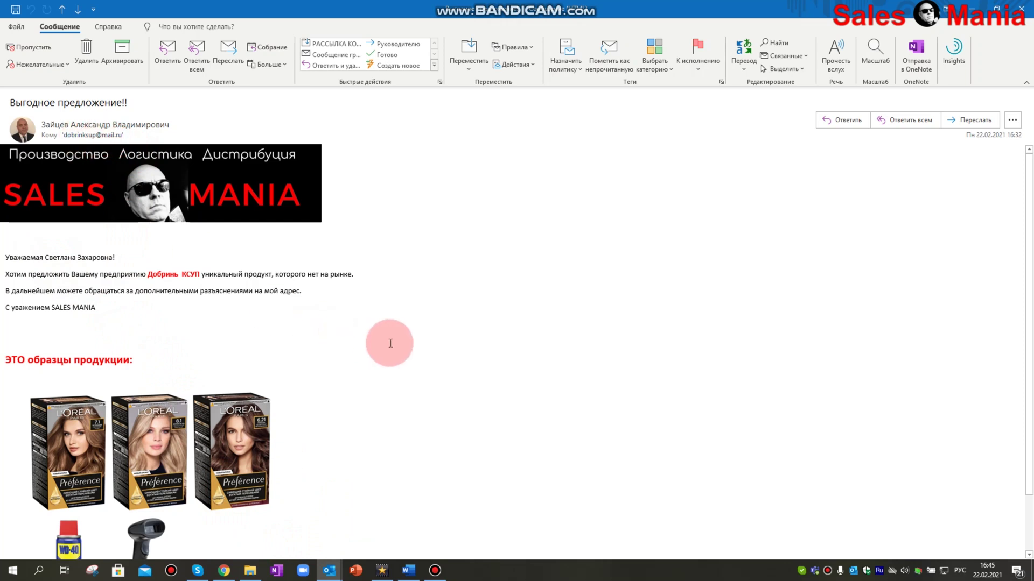
Step: In Chrome, read through the offer letter in the first recipient's Mail.ru mailbox
left_click(225, 517)
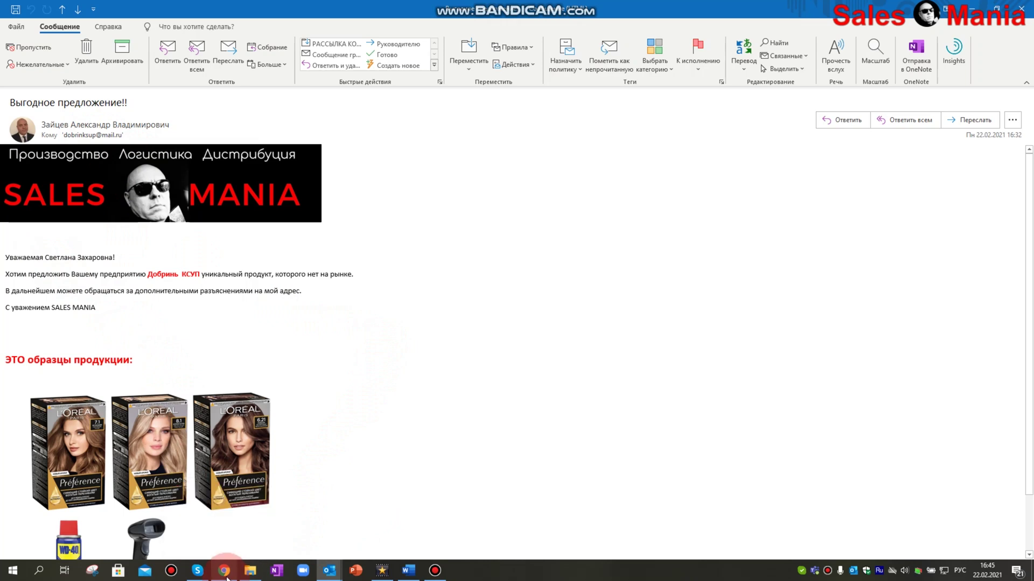
scroll(532, 351, "down", 5)
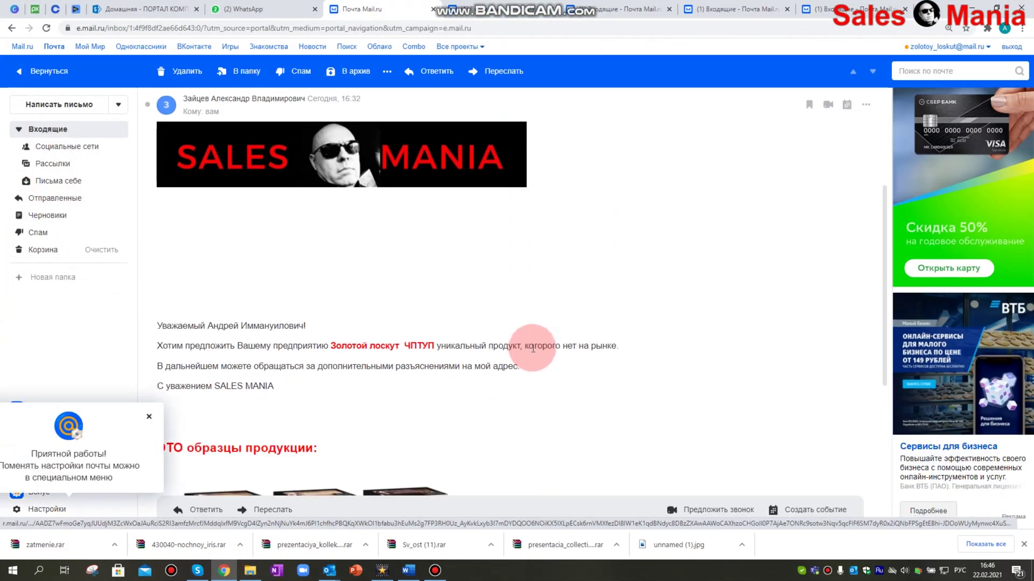
scroll(531, 345, "up", 5)
scroll(251, 253, "down", 4)
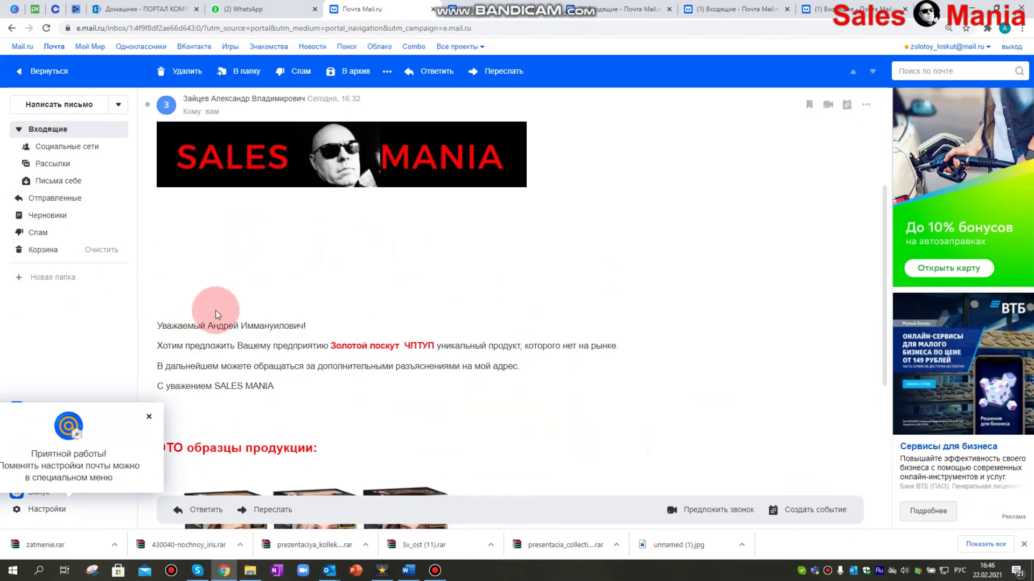
scroll(216, 310, "down", 2)
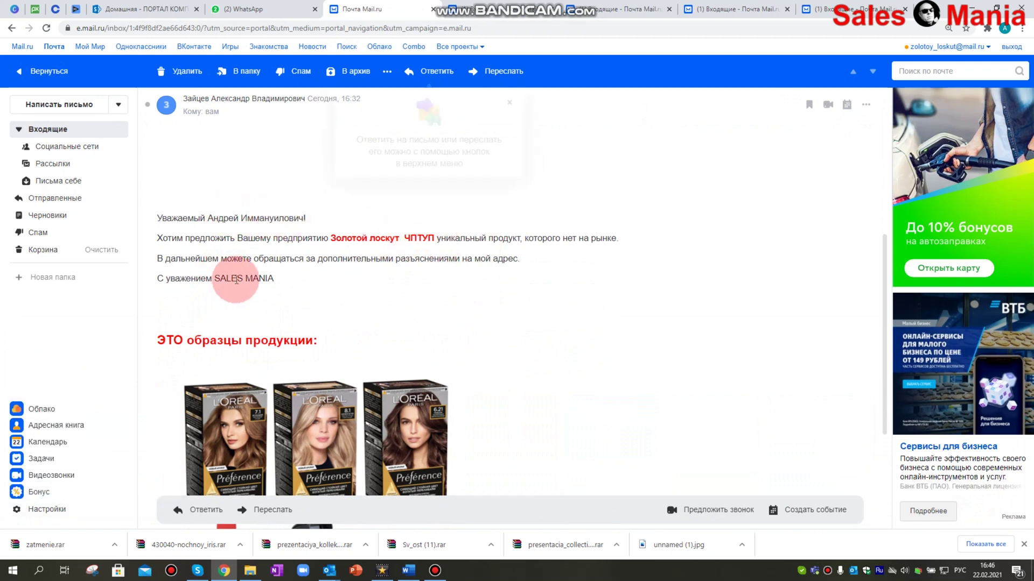
scroll(240, 283, "down", 4)
scroll(417, 344, "up", 8)
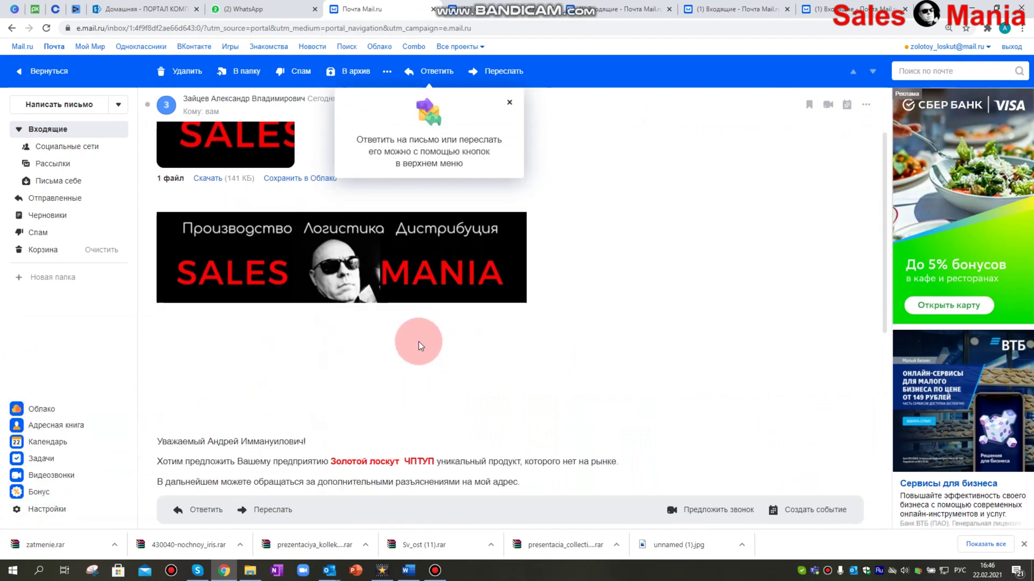
scroll(298, 326, "down", 6)
scroll(237, 377, "down", 2)
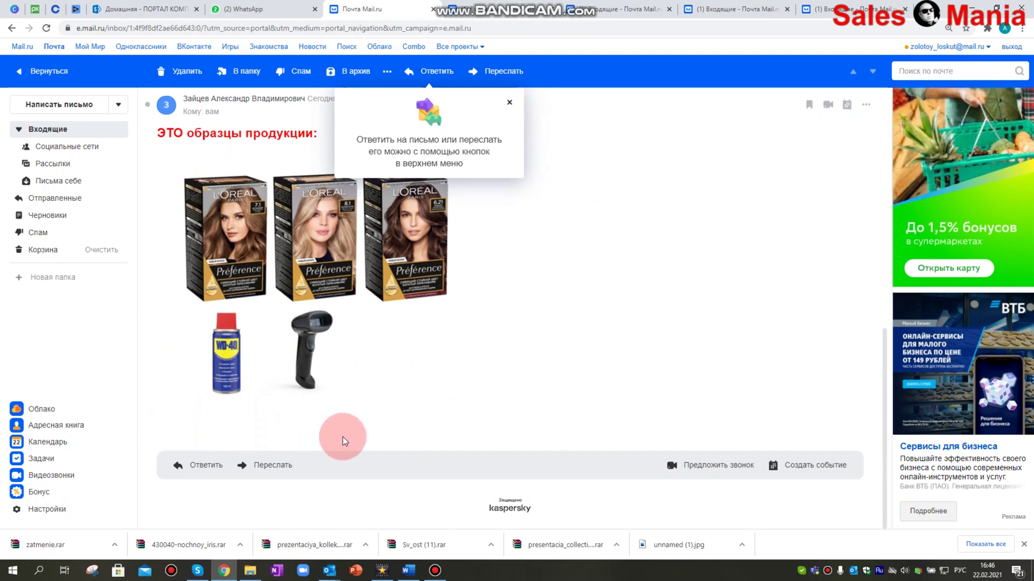
scroll(344, 434, "up", 1)
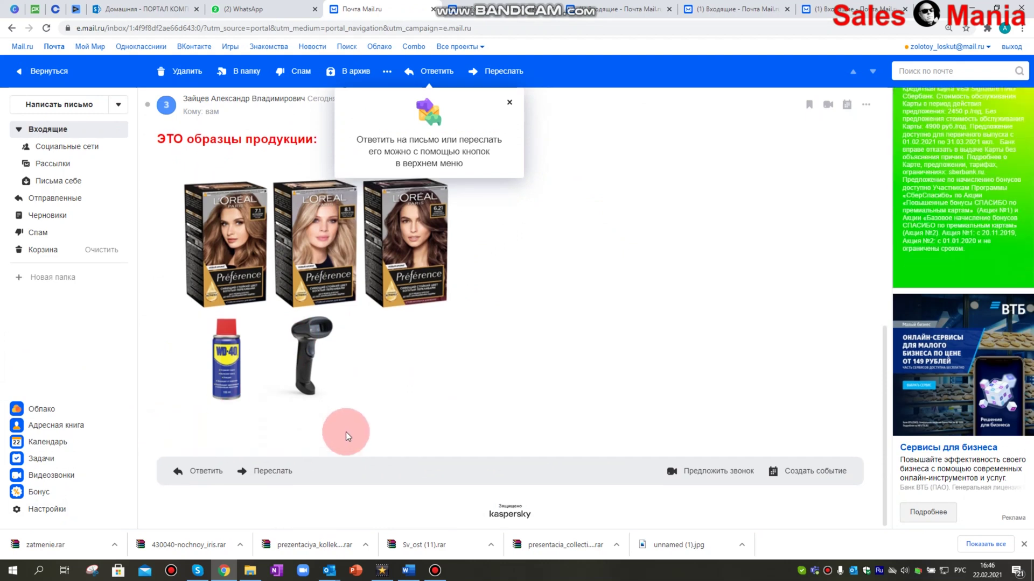
scroll(345, 432, "up", 8)
Step: Open the received offer letter in each further recipient's Mail.ru tab, ending on the last inbox
left_click(517, 9)
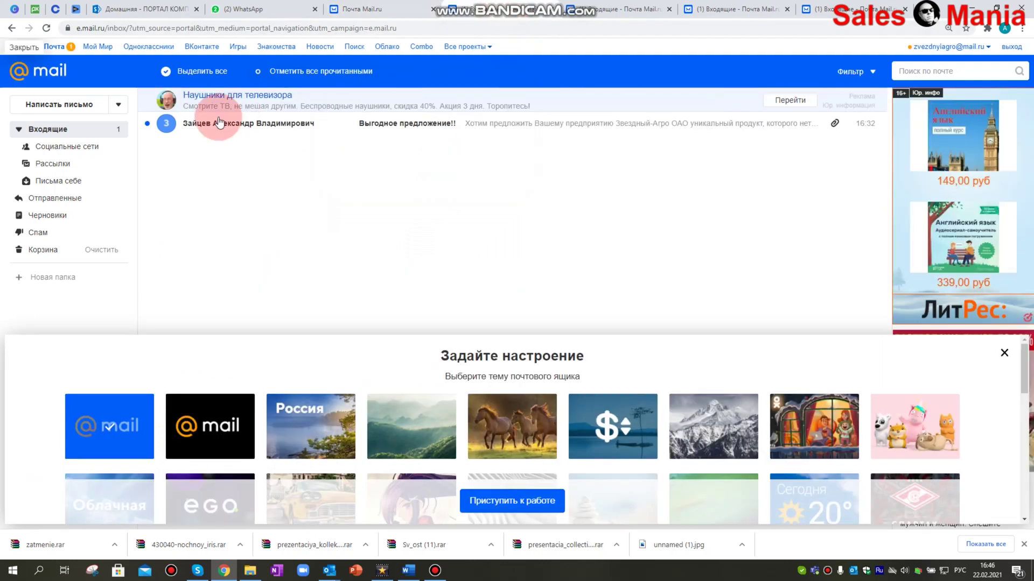
left_click(187, 125)
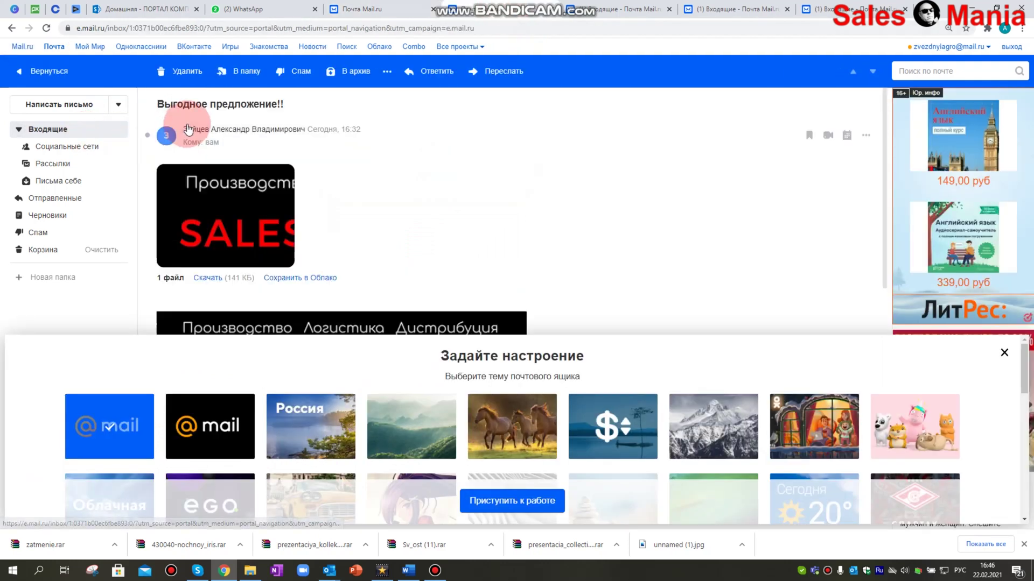
scroll(477, 247, "down", 5)
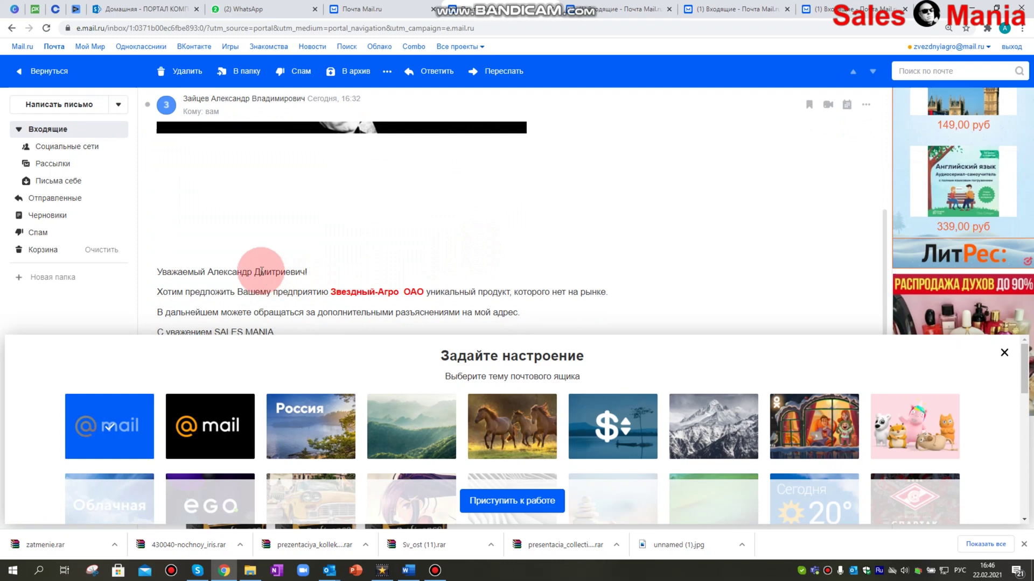
left_click(615, 9)
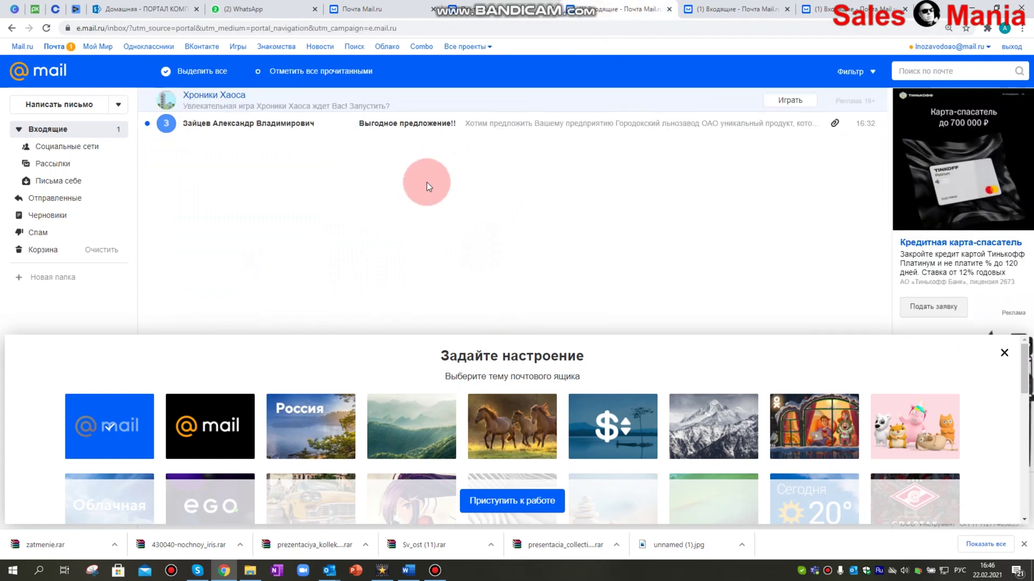
left_click(178, 124)
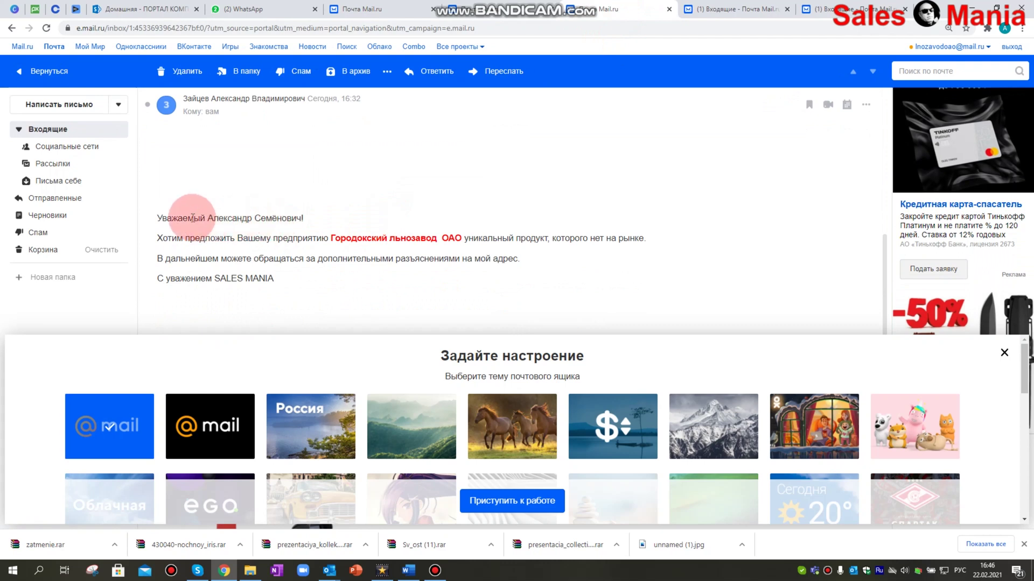
left_click(738, 9)
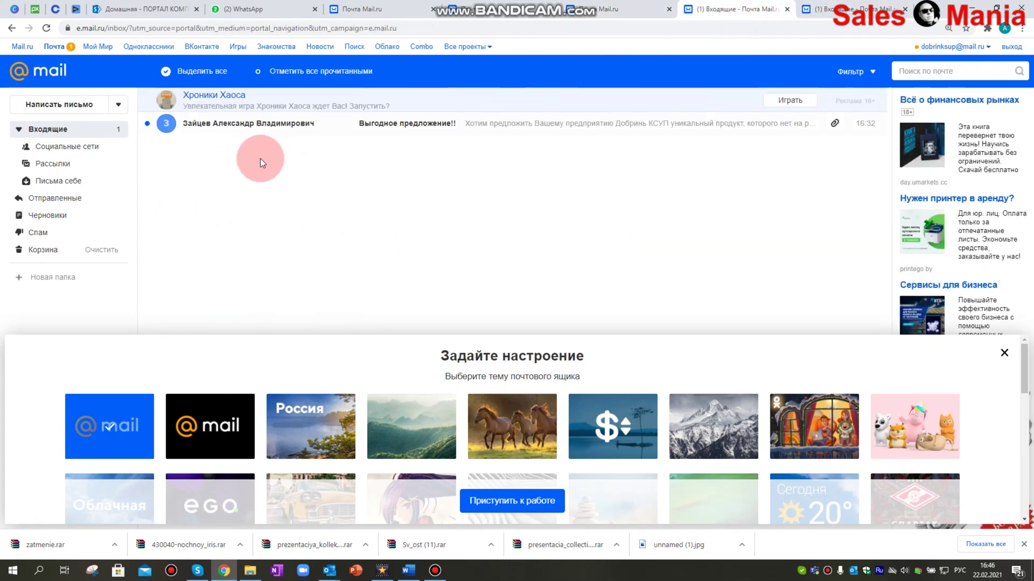
left_click(245, 130)
left_click(347, 229)
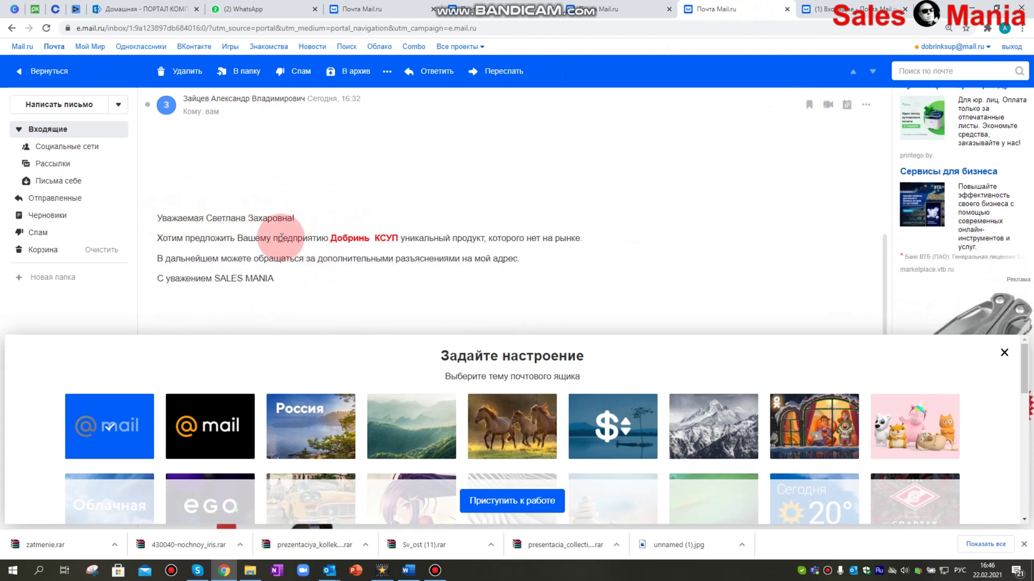
left_click(850, 10)
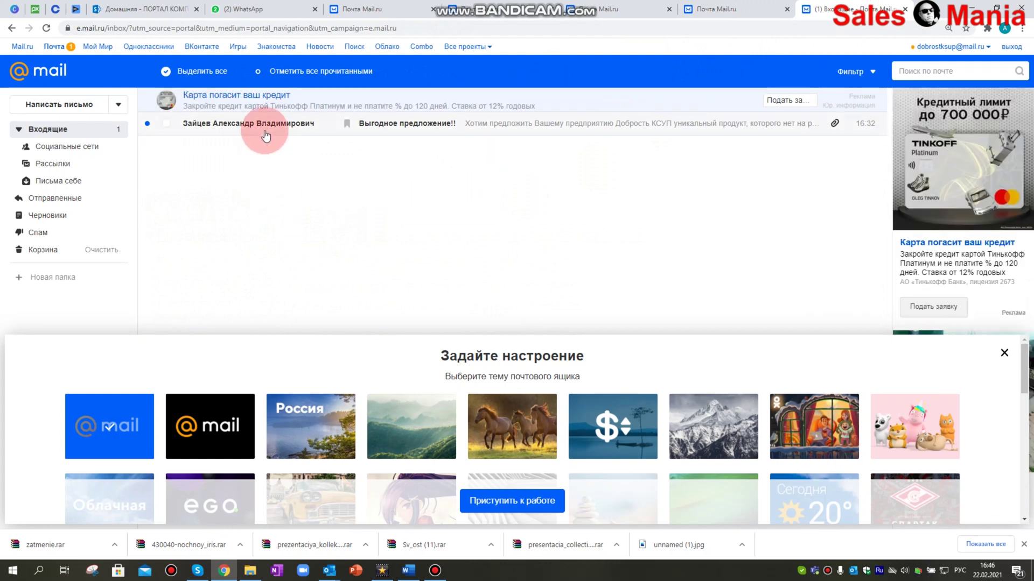
Step: Open the Зайцев offer letter, close the 'Задайте настроение' chooser, and scroll to the product samples
left_click(267, 129)
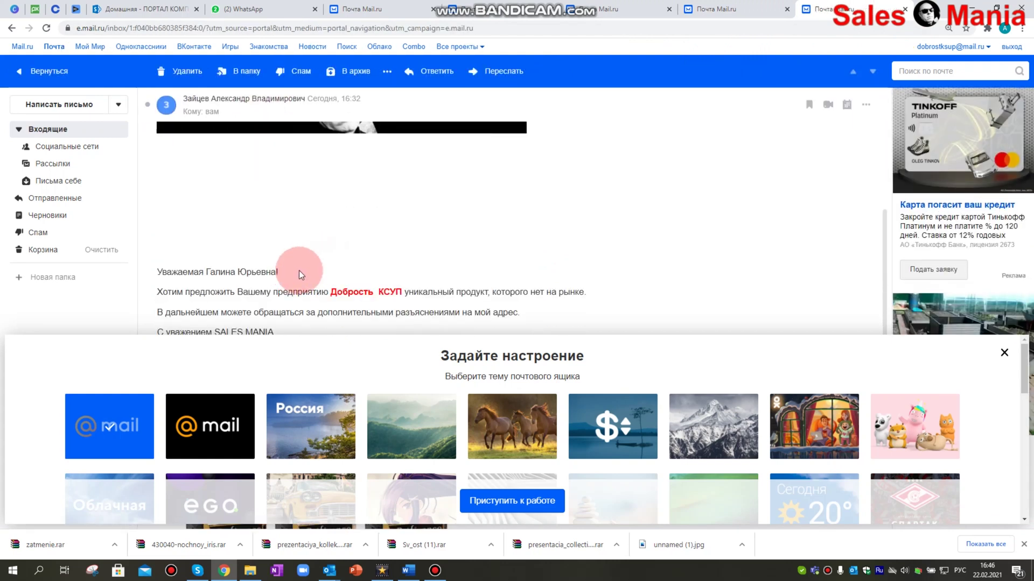
scroll(384, 268, "down", 2)
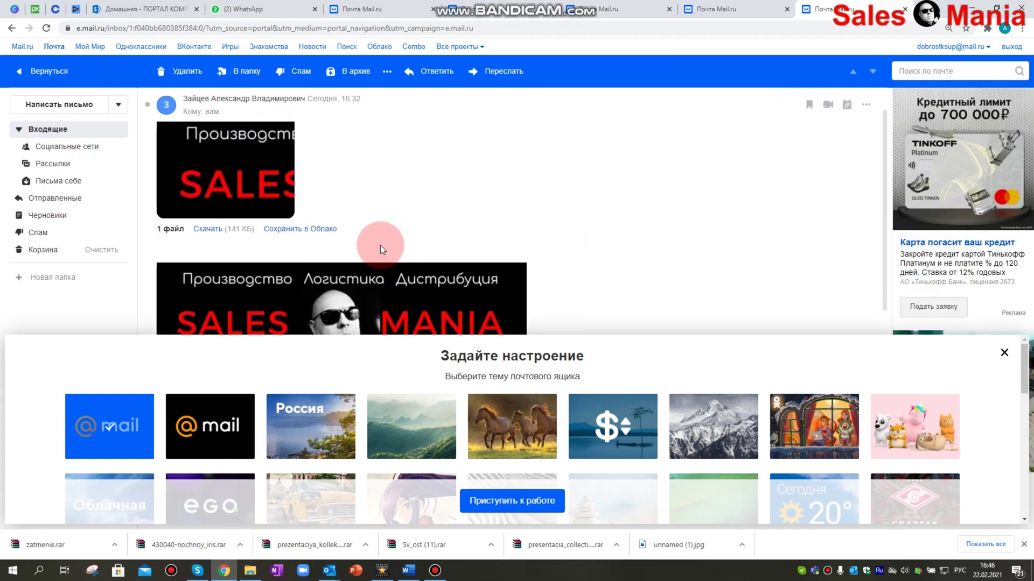
scroll(381, 245, "up", 1)
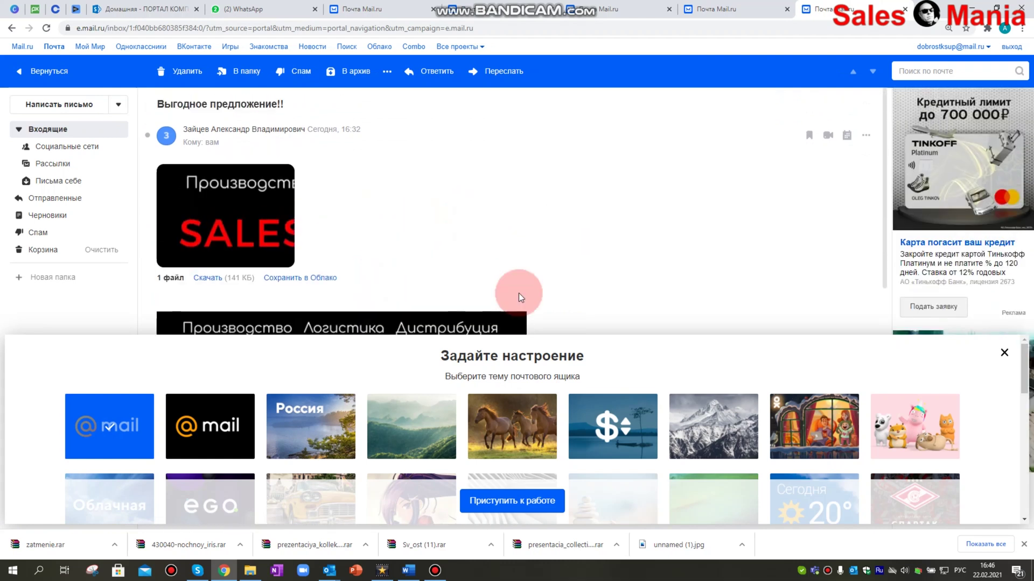
left_click(1003, 353)
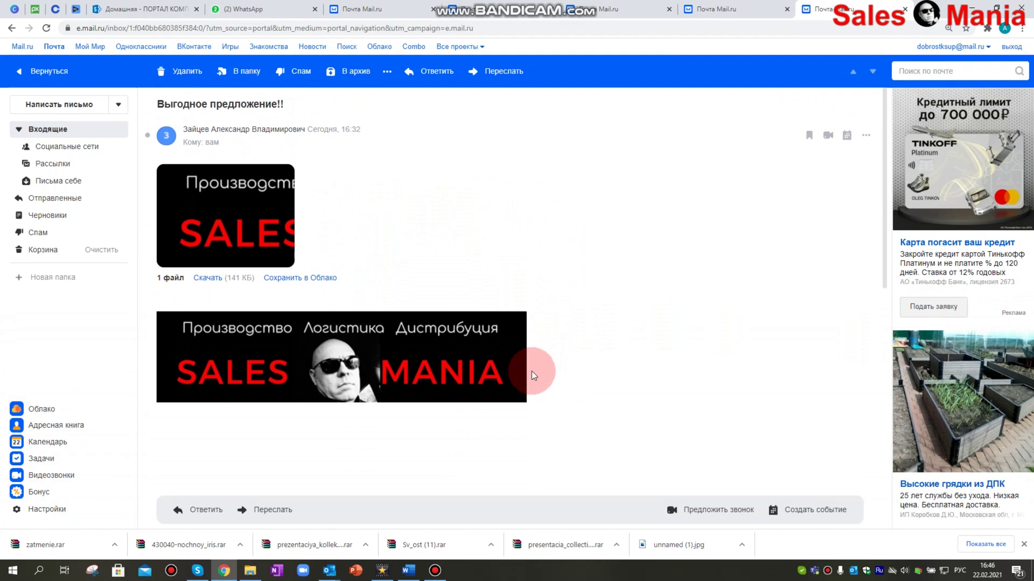
scroll(533, 375, "down", 5)
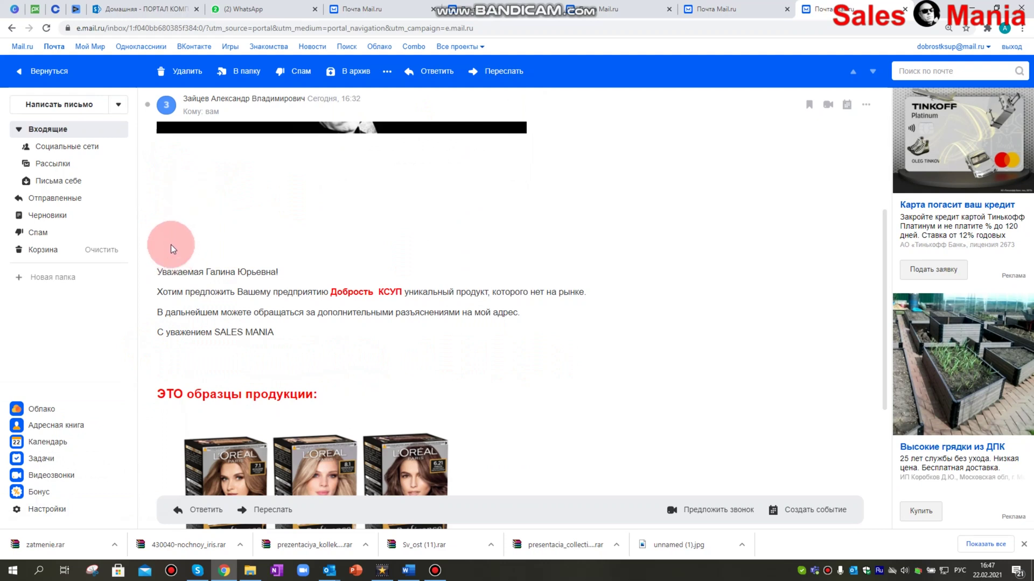
scroll(225, 373, "down", 5)
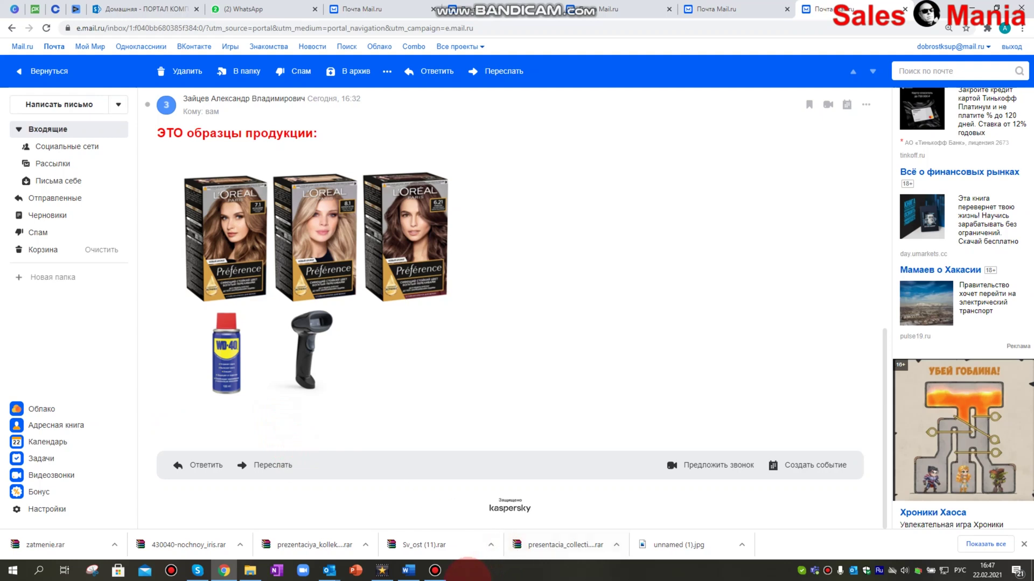
Step: Bring the Outlook window showing the sent letter back to the front
left_click(329, 570)
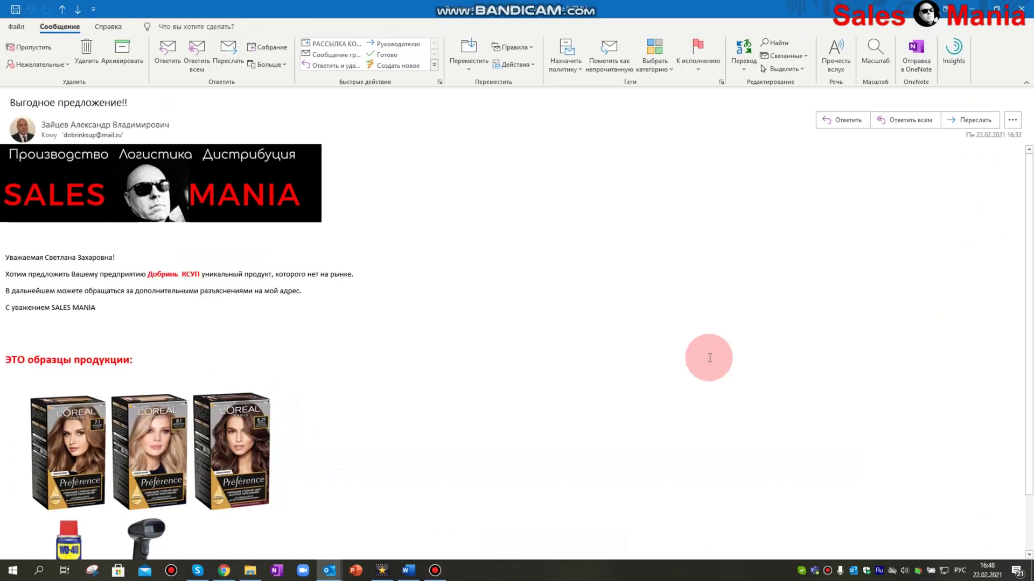